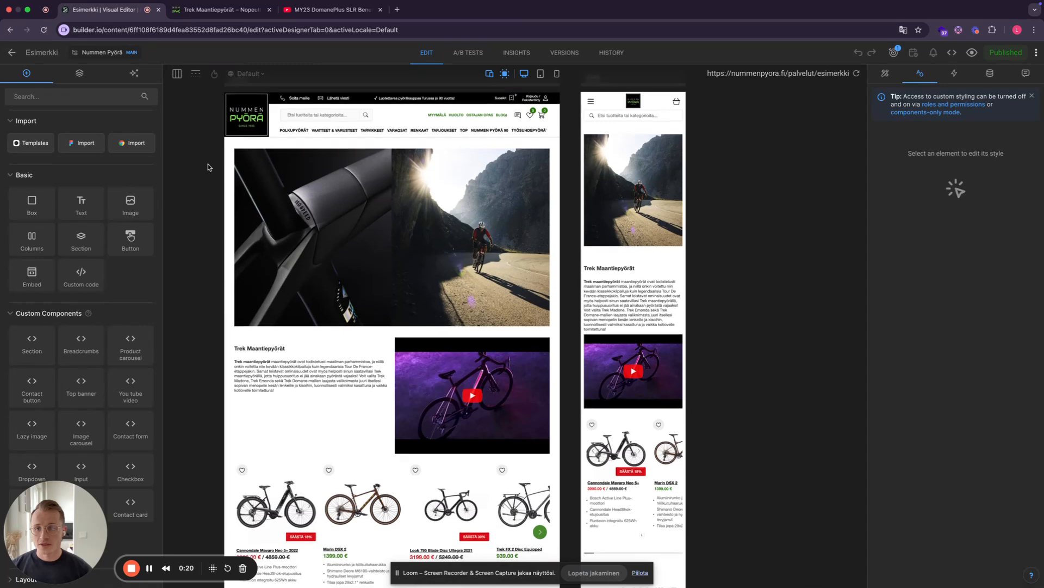
Review the example page's image, text and video, product carousel and contact form sections along with the available custom components.
{"action": "scroll", "coordinate": [206, 168], "scroll_direction": "down", "scroll_amount": 1}
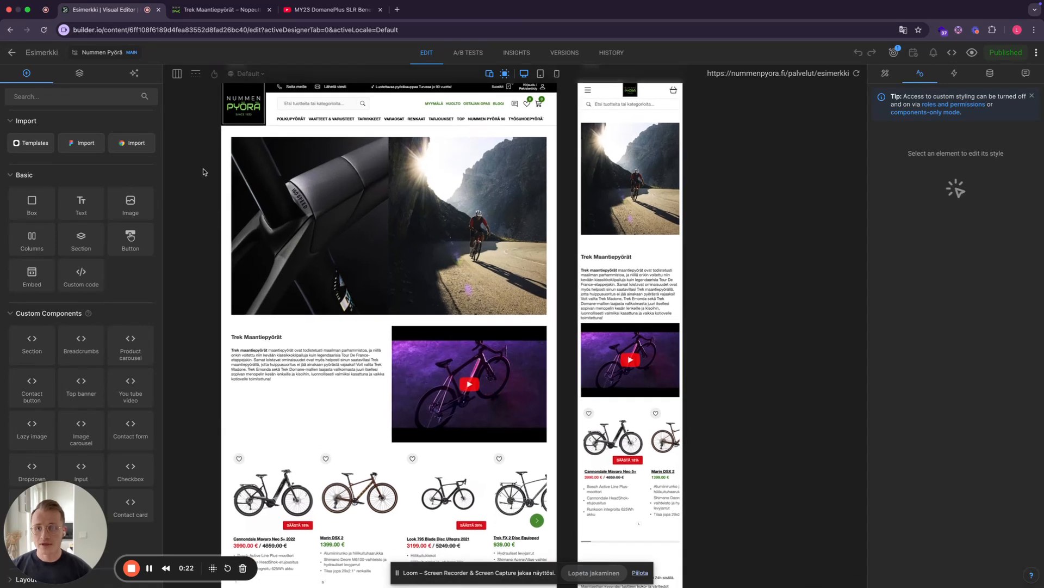
{"action": "scroll", "coordinate": [191, 212], "scroll_direction": "down", "scroll_amount": 1}
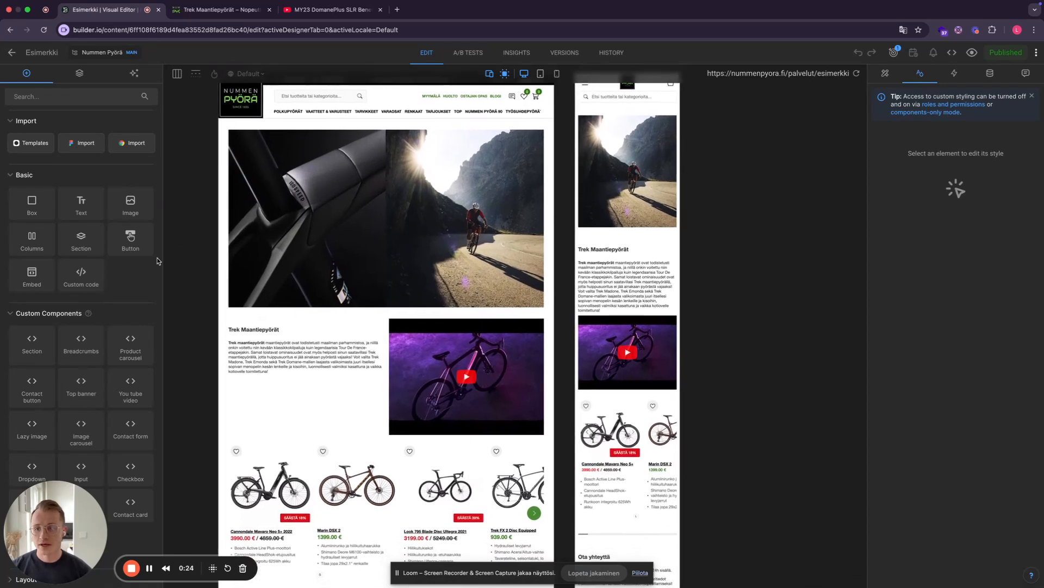
{"action": "scroll", "coordinate": [122, 327], "scroll_direction": "down", "scroll_amount": 3}
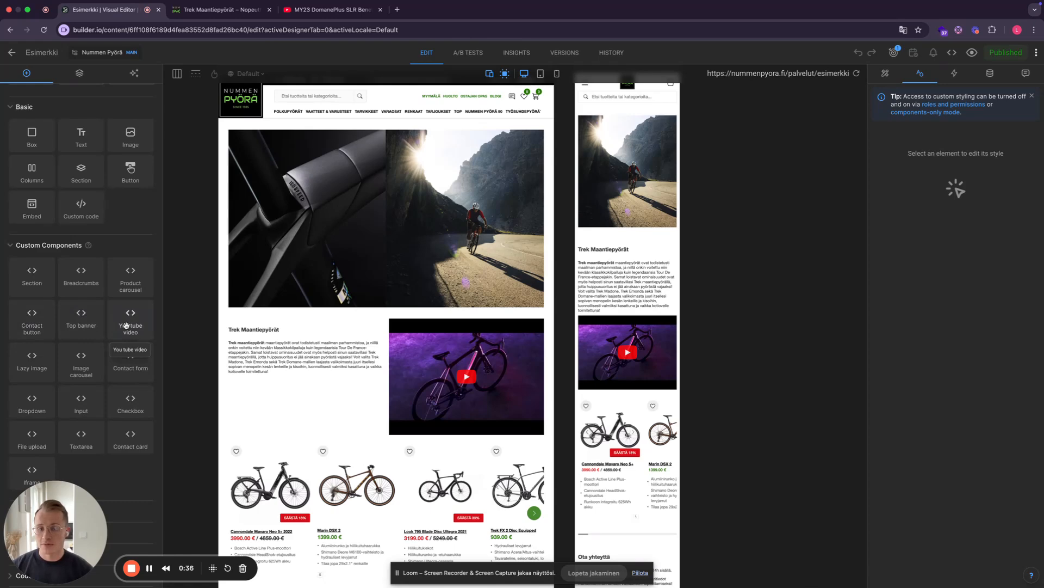
{"action": "scroll", "coordinate": [231, 329], "scroll_direction": "down", "scroll_amount": 3}
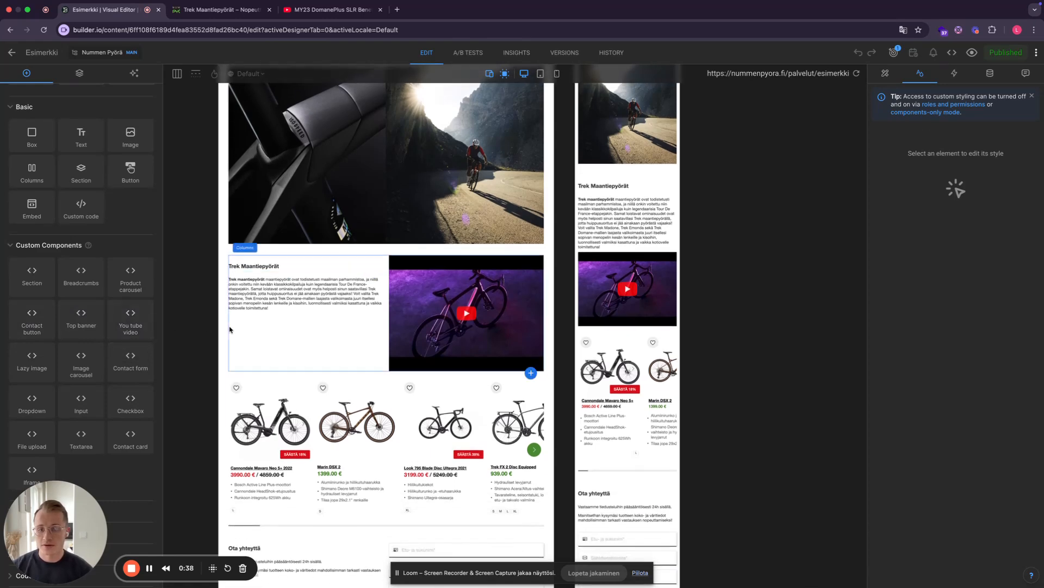
{"action": "scroll", "coordinate": [226, 335], "scroll_direction": "up", "scroll_amount": 1}
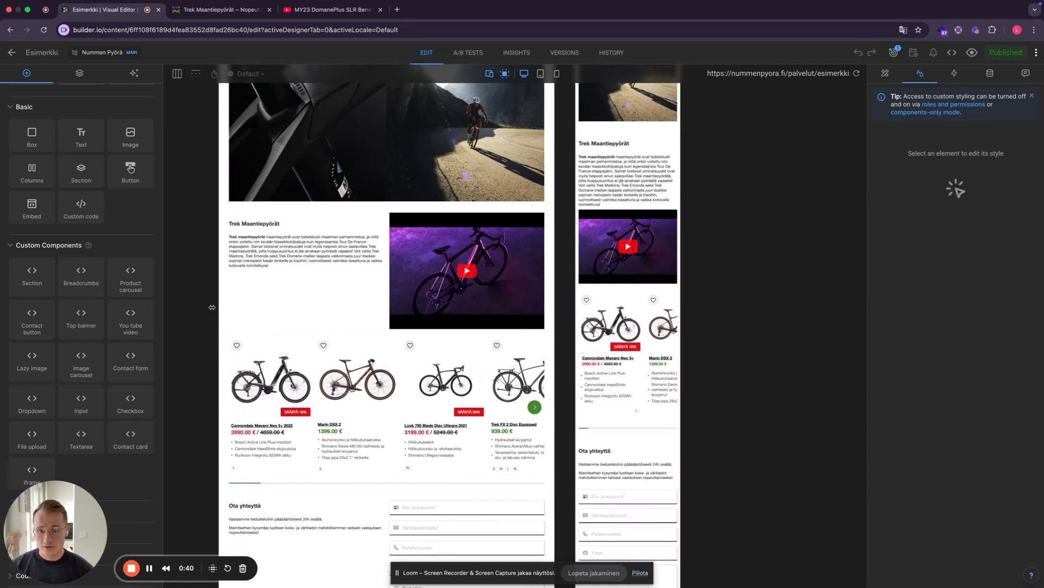
{"action": "scroll", "coordinate": [221, 344], "scroll_direction": "down", "scroll_amount": 2}
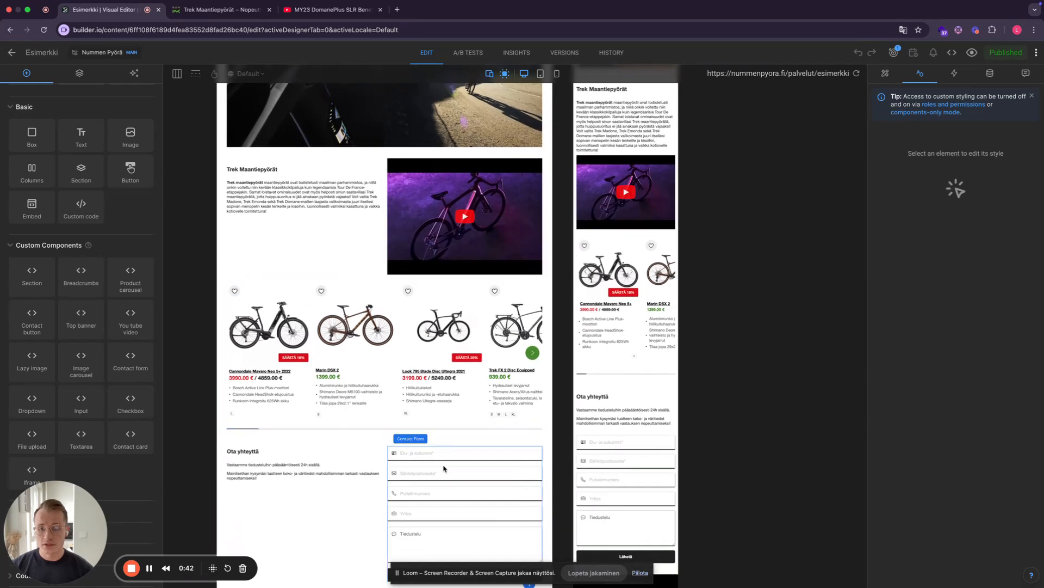
{"action": "scroll", "coordinate": [274, 344], "scroll_direction": "up", "scroll_amount": 3}
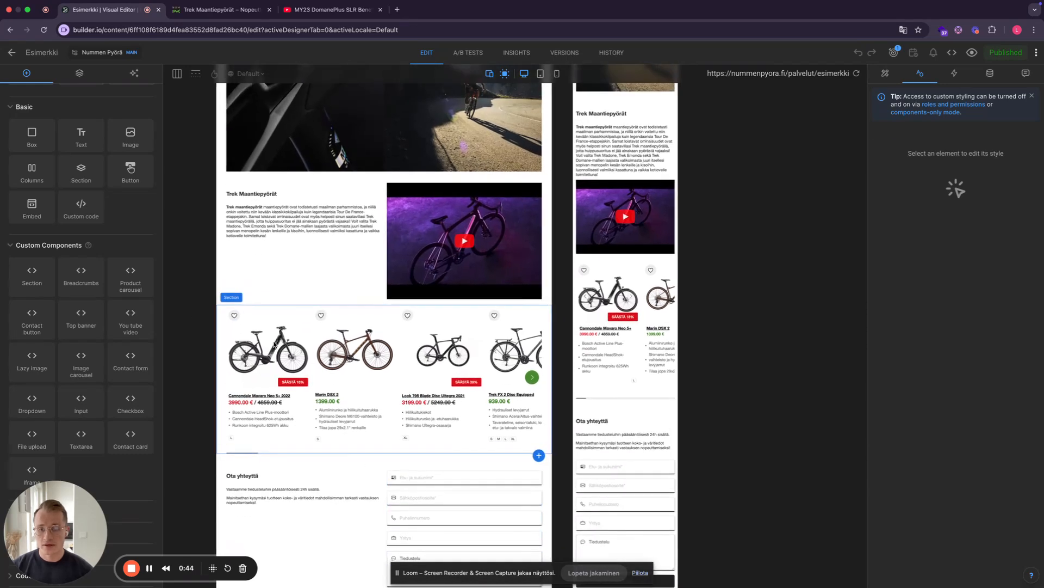
{"action": "scroll", "coordinate": [272, 345], "scroll_direction": "up", "scroll_amount": 5}
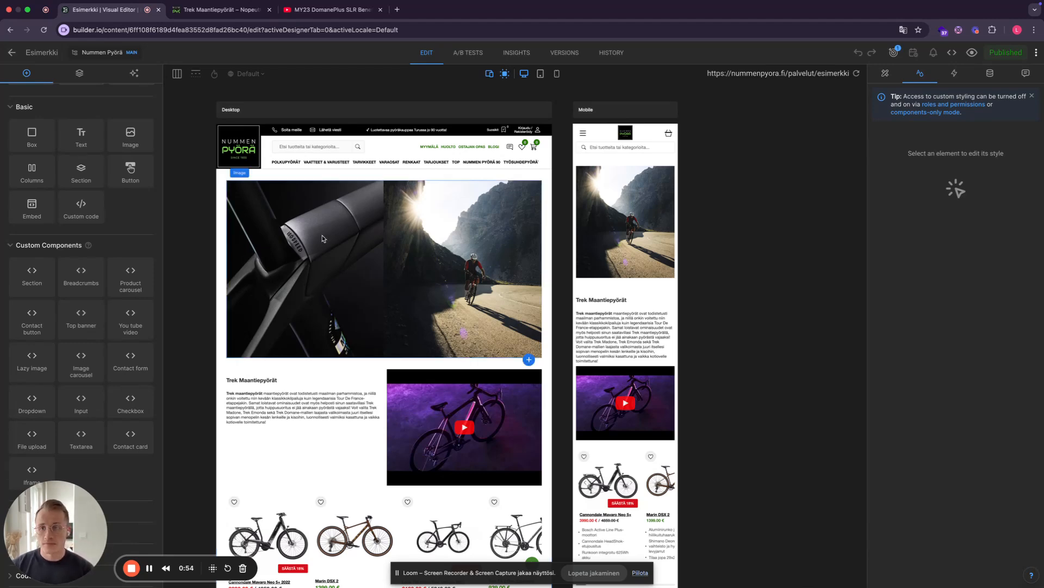
Delete the image from the first section and the text-and-video columns from the second section.
{"action": "left_click", "coordinate": [80, 75]}
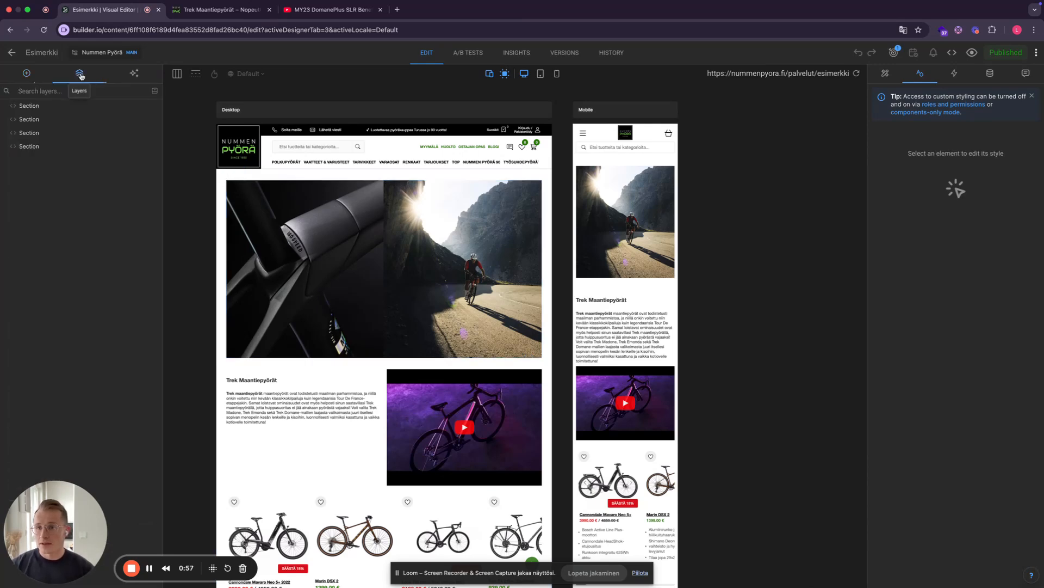
{"action": "left_click", "coordinate": [5, 106]}
{"action": "left_click", "coordinate": [31, 120]}
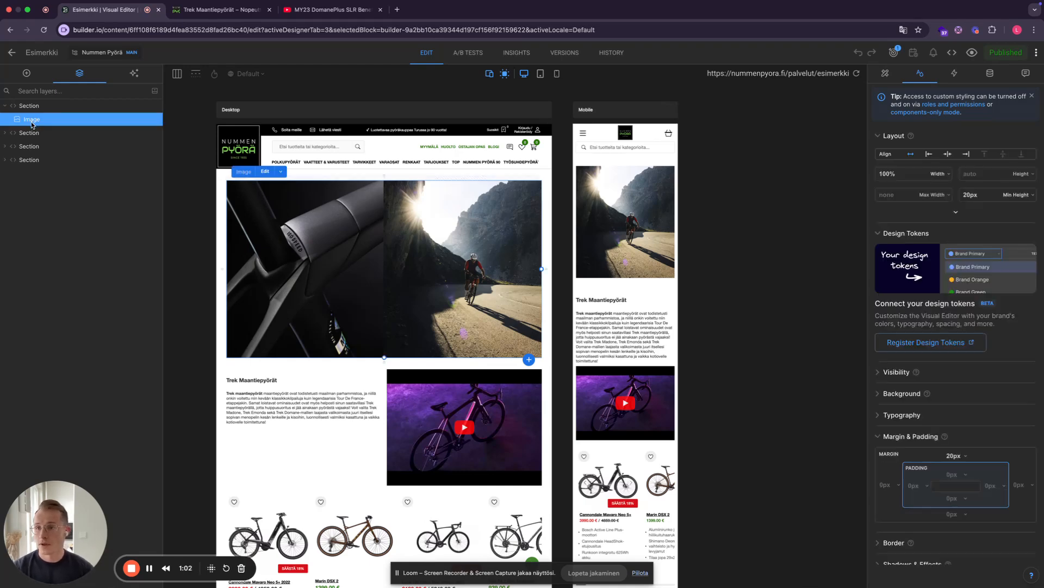
{"action": "key", "text": "BackSpace"}
{"action": "left_click", "coordinate": [31, 133]}
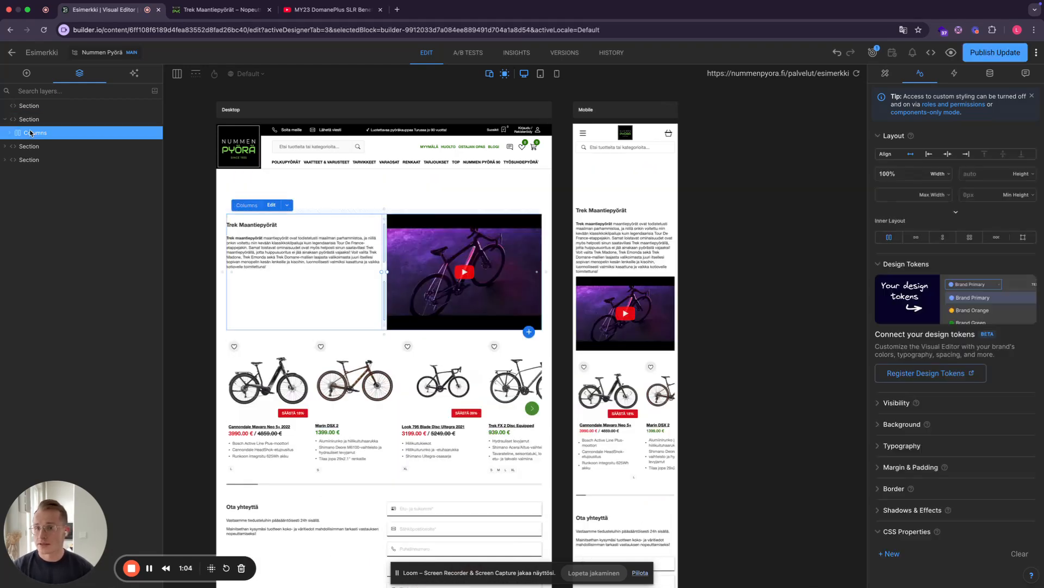
{"action": "key", "text": "BackSpace"}
Delete the product carousel and the contact form content from the last two sections, and reload the editor.
{"action": "left_click", "coordinate": [5, 133]}
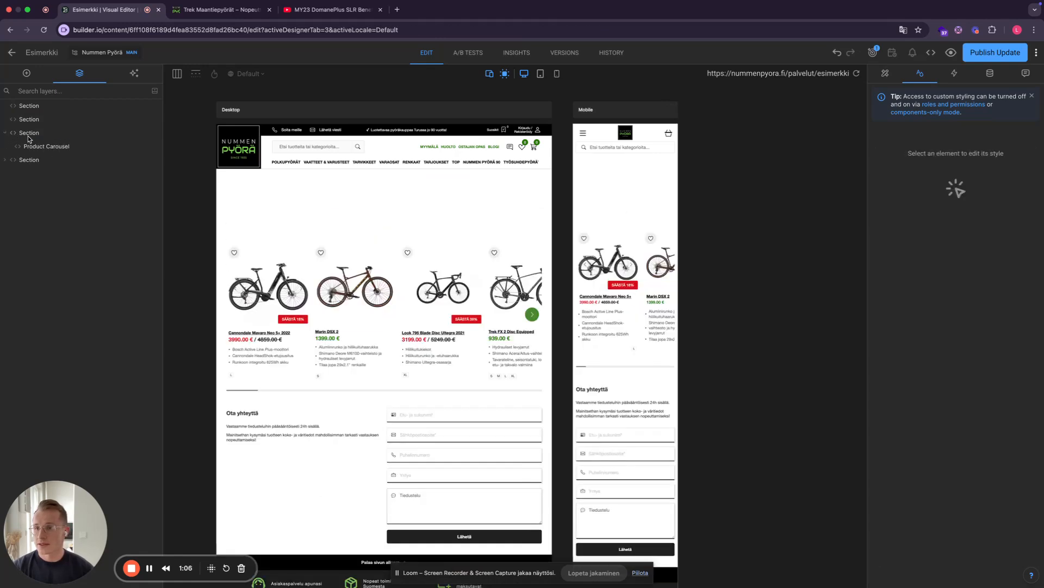
{"action": "left_click", "coordinate": [32, 146]}
{"action": "key", "text": "BackSpace"}
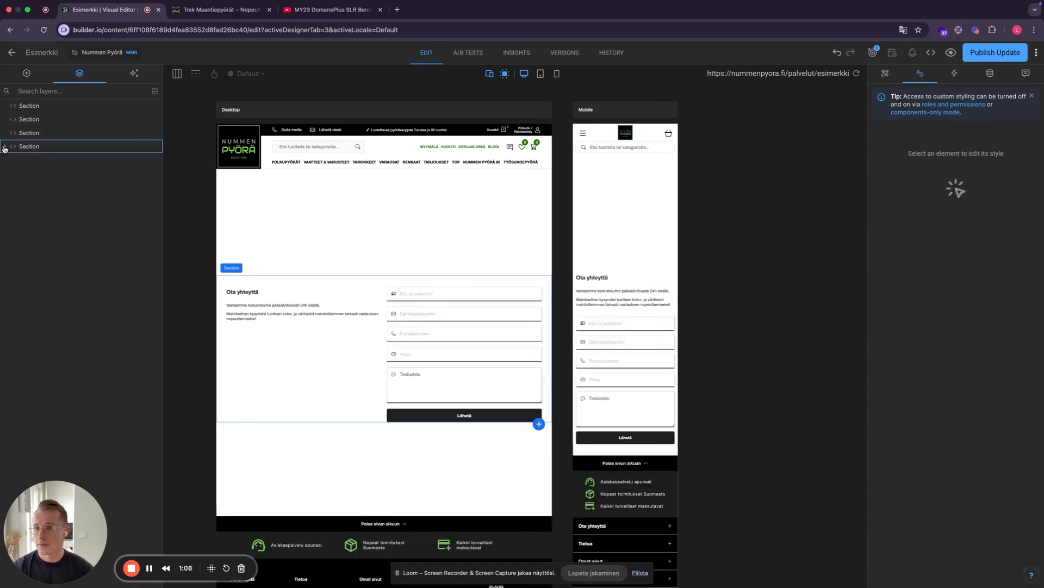
{"action": "left_click", "coordinate": [5, 146]}
{"action": "left_click", "coordinate": [33, 159]}
{"action": "key", "text": "BackSpace"}
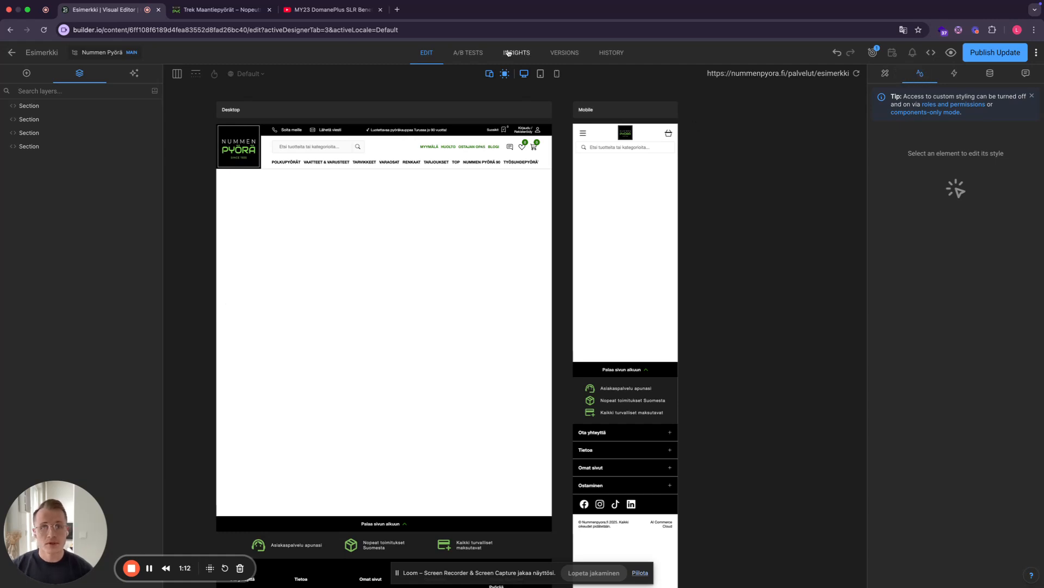
{"action": "key", "text": "super+r"}
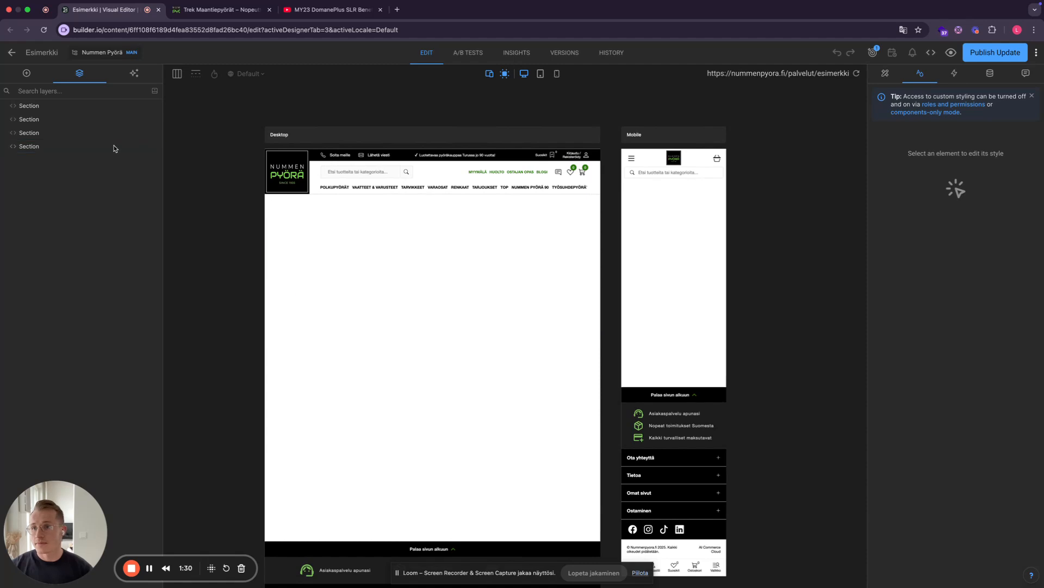
Add an Image block to the first section and assign it the library photo "Näyttökuva 2025-05-07 kello 13".
{"action": "left_click", "coordinate": [27, 73]}
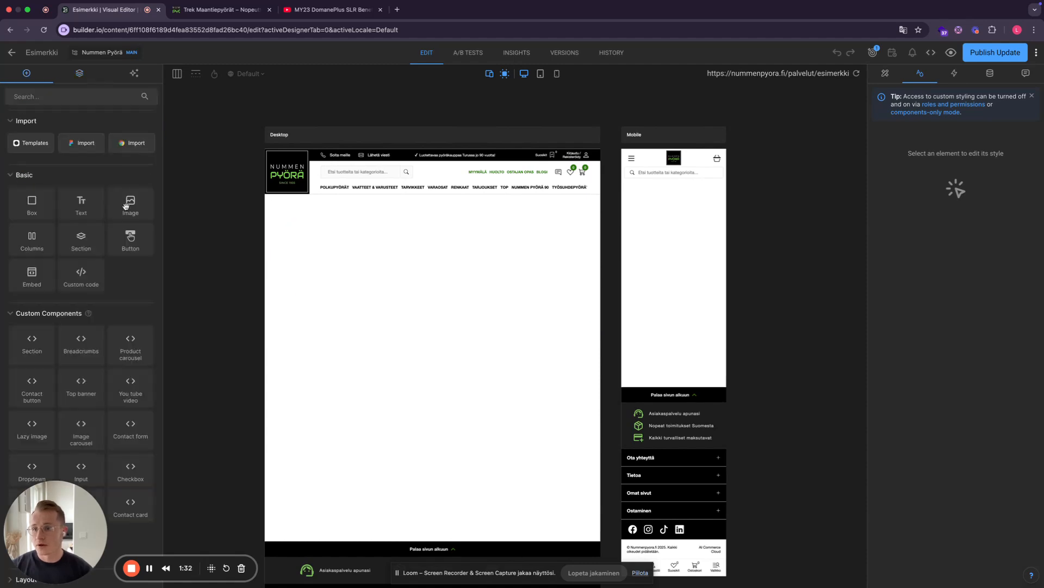
{"action": "left_click_drag", "start_coordinate": [130, 202], "coordinate": [407, 215]}
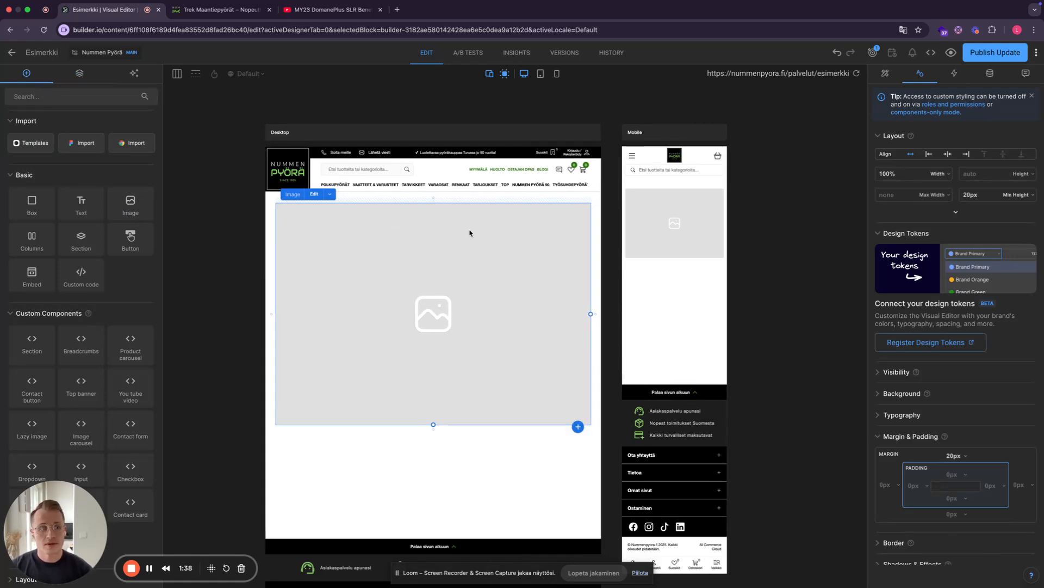
{"action": "left_click", "coordinate": [888, 73]}
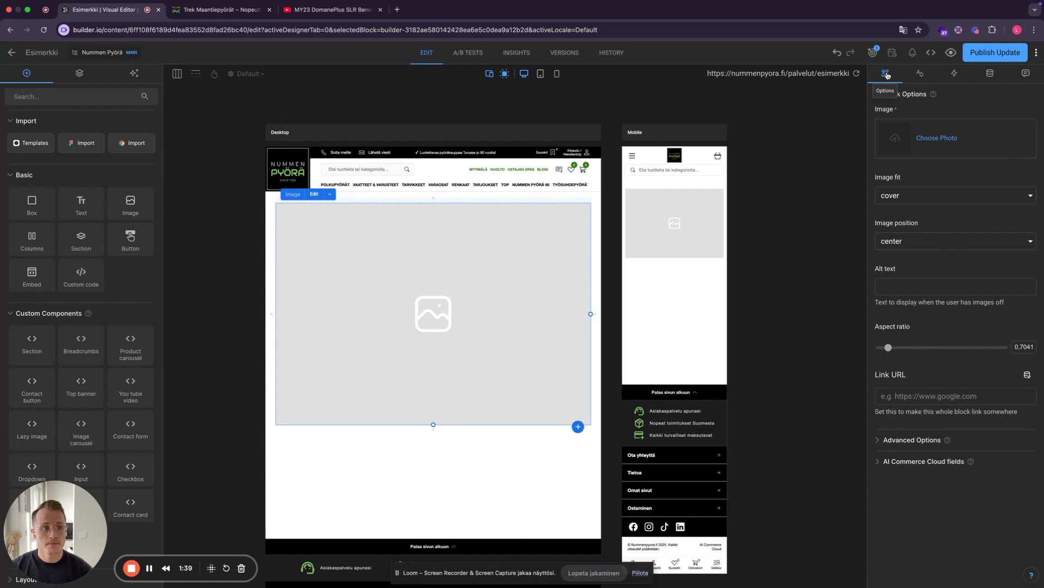
{"action": "left_click", "coordinate": [922, 141]}
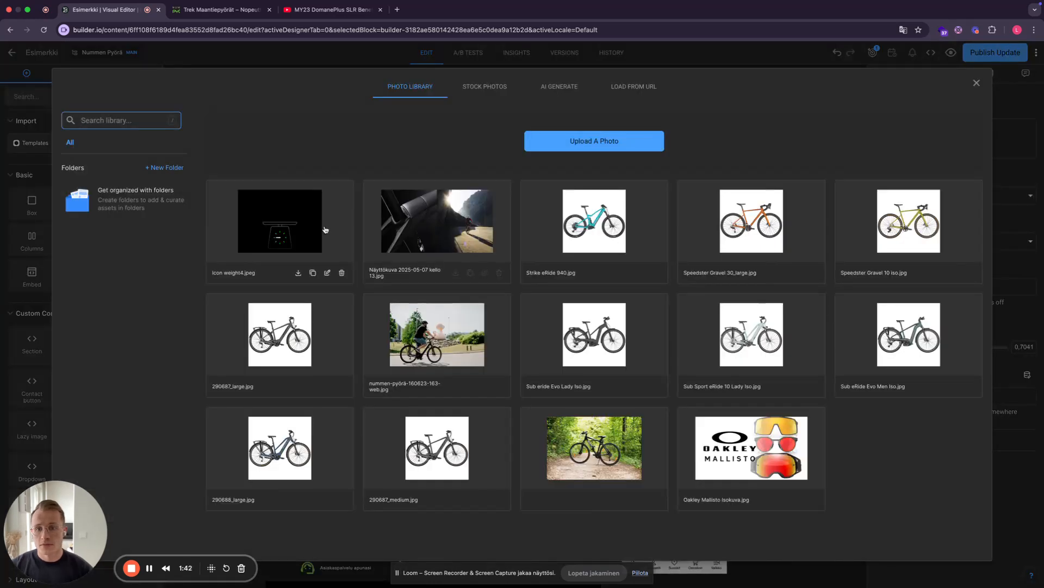
{"action": "left_click", "coordinate": [488, 264]}
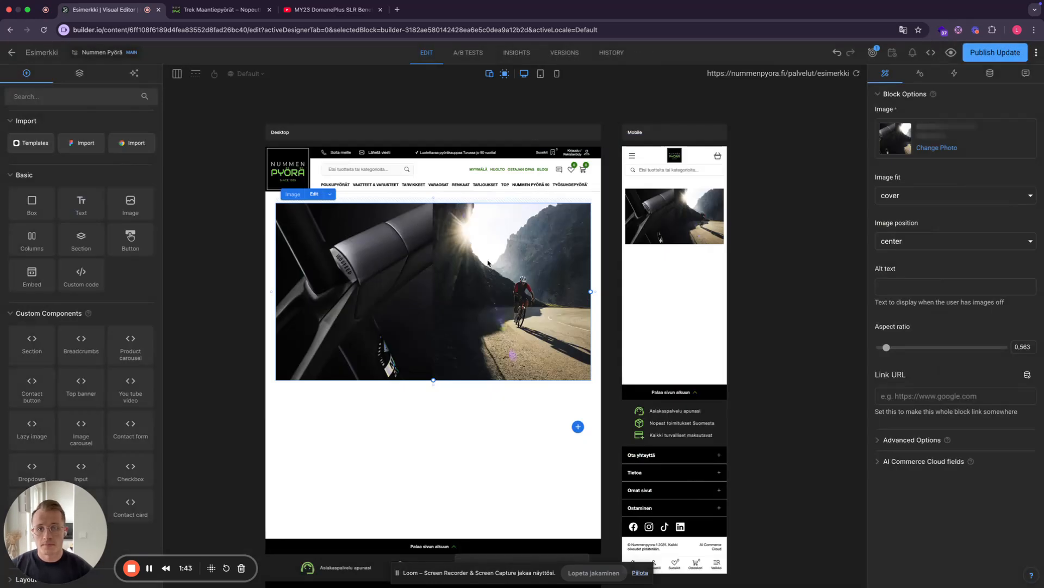
Set the image's minimum height to 400 px in the mobile layout.
{"action": "left_click", "coordinate": [680, 225]}
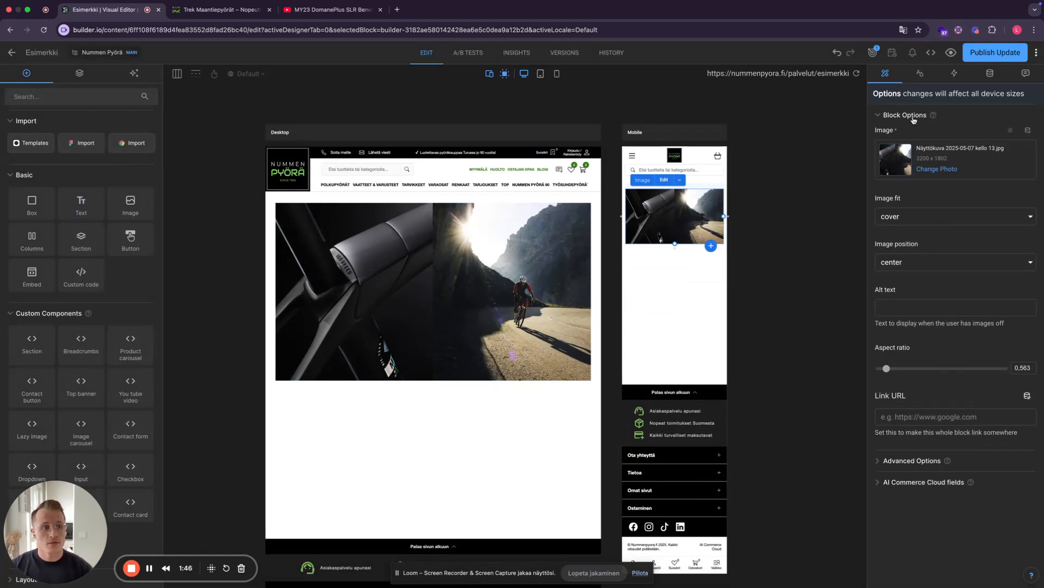
{"action": "left_click", "coordinate": [920, 73]}
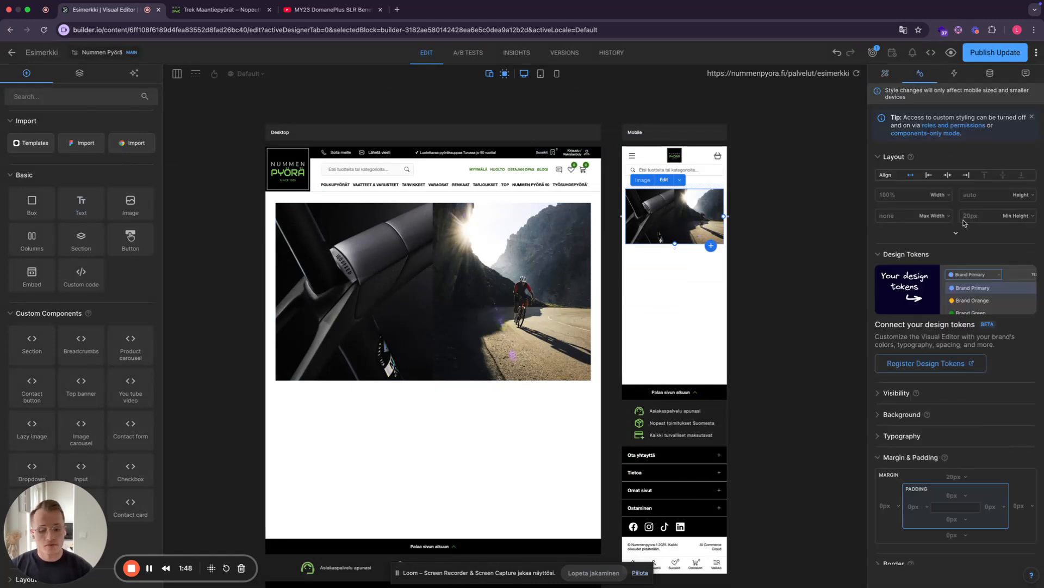
{"action": "left_click", "coordinate": [969, 216]}
{"action": "type", "text": "400"}
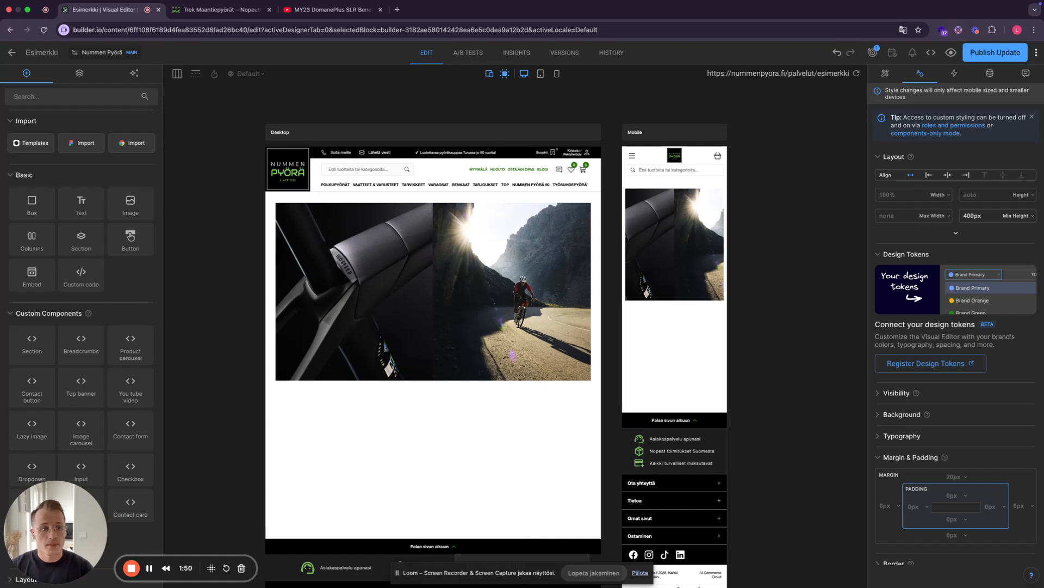
Change the image position to right so the cyclist shows in the mobile view.
{"action": "left_click", "coordinate": [886, 73]}
{"action": "left_click", "coordinate": [958, 264]}
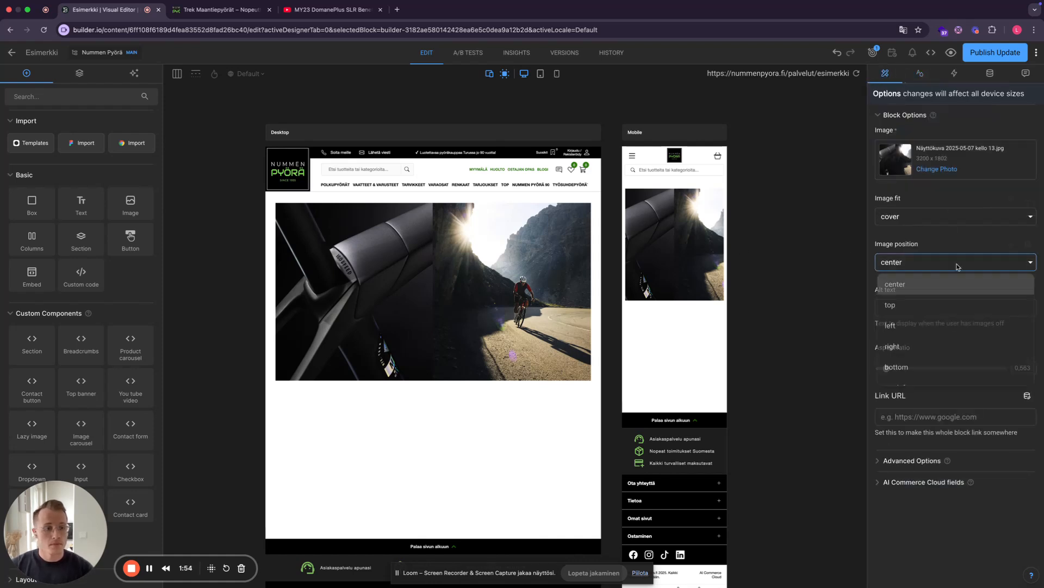
{"action": "left_click", "coordinate": [952, 352]}
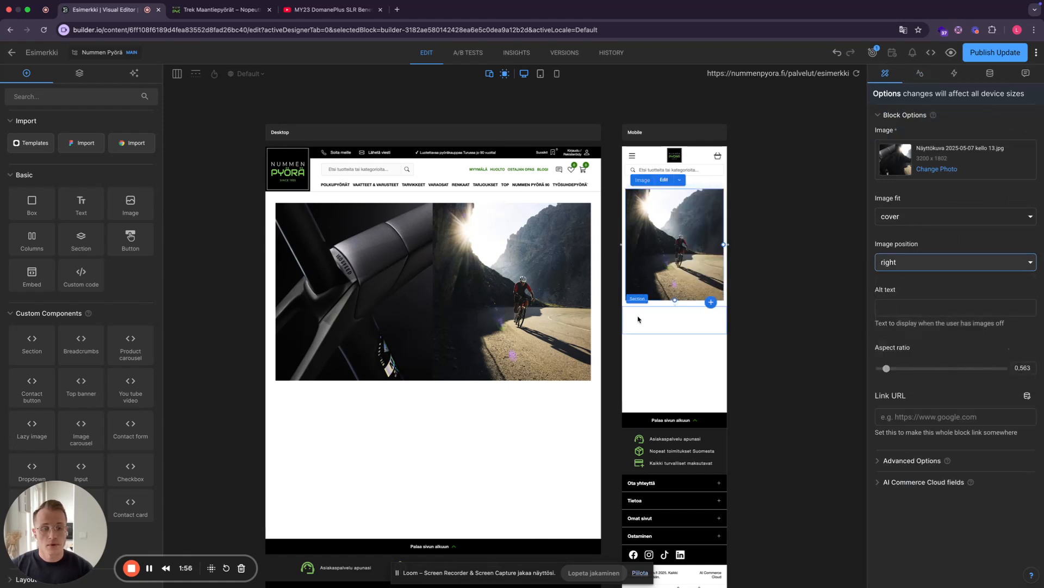
Add a Columns block to the empty section directly below the image.
{"action": "scroll", "coordinate": [232, 205], "scroll_direction": "down", "scroll_amount": 1}
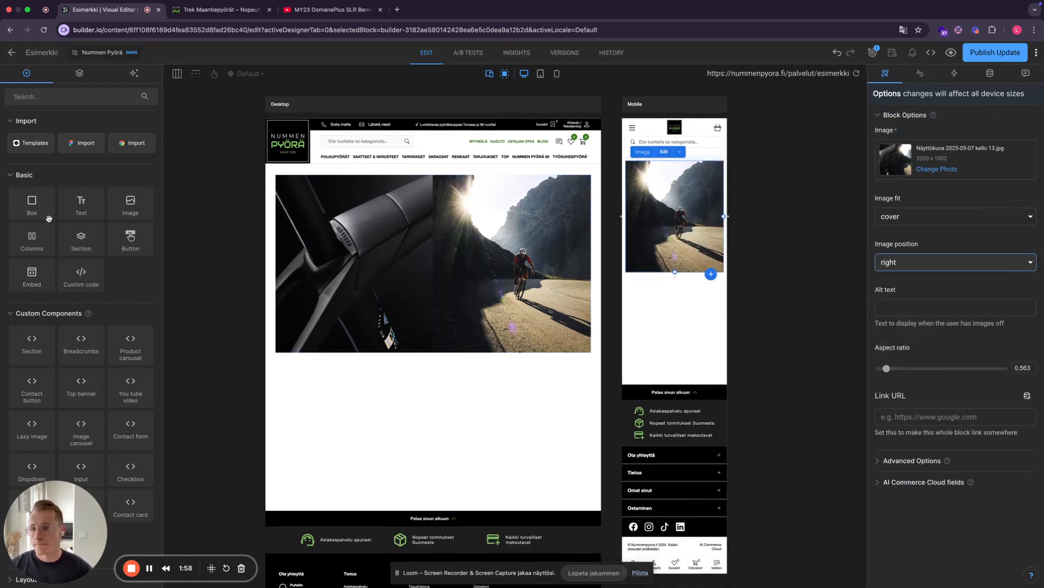
{"action": "scroll", "coordinate": [80, 275], "scroll_direction": "down", "scroll_amount": 4}
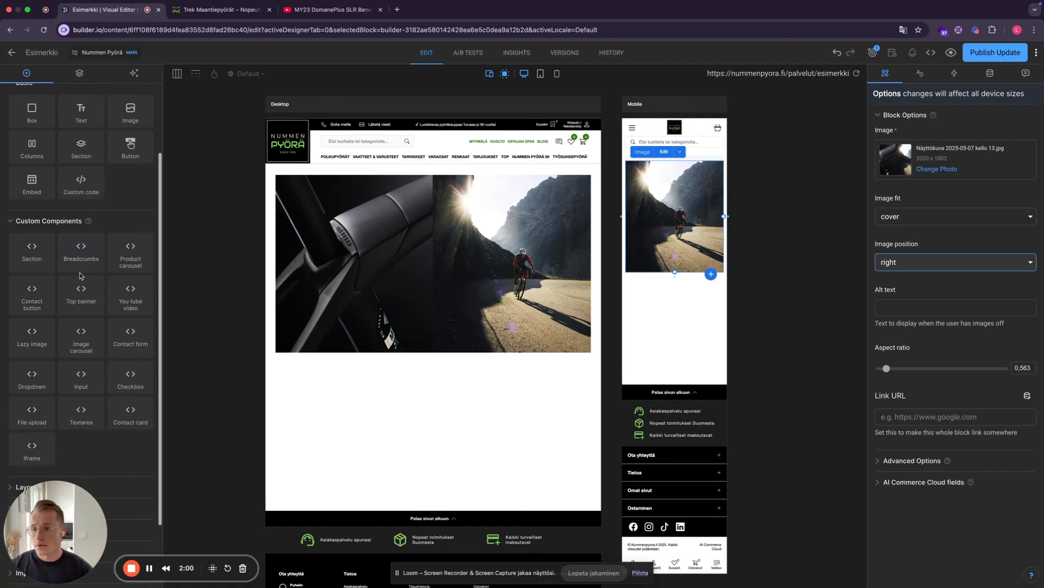
{"action": "scroll", "coordinate": [80, 275], "scroll_direction": "up", "scroll_amount": 2}
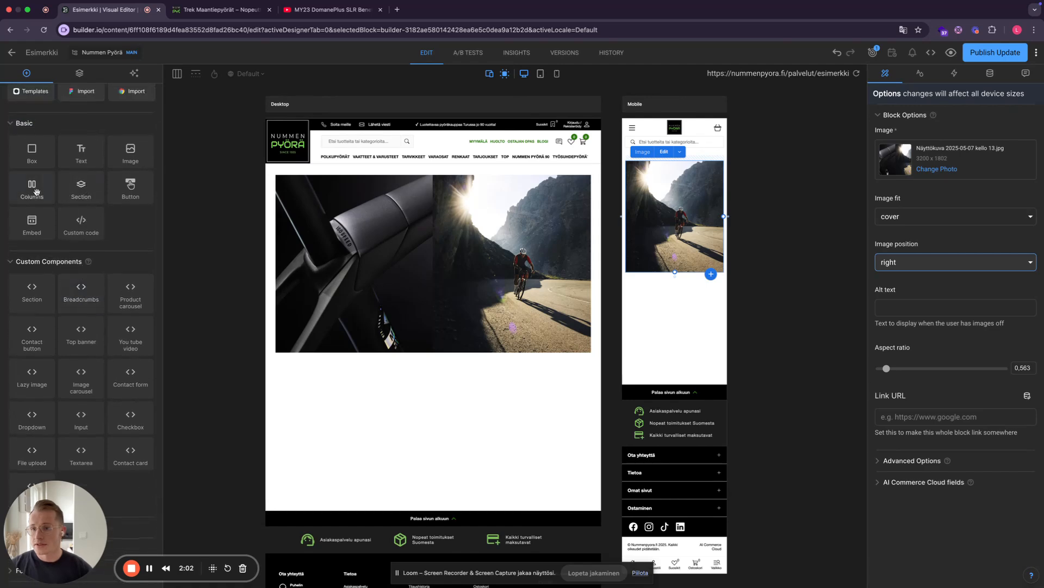
{"action": "left_click_drag", "start_coordinate": [31, 191], "coordinate": [319, 378]}
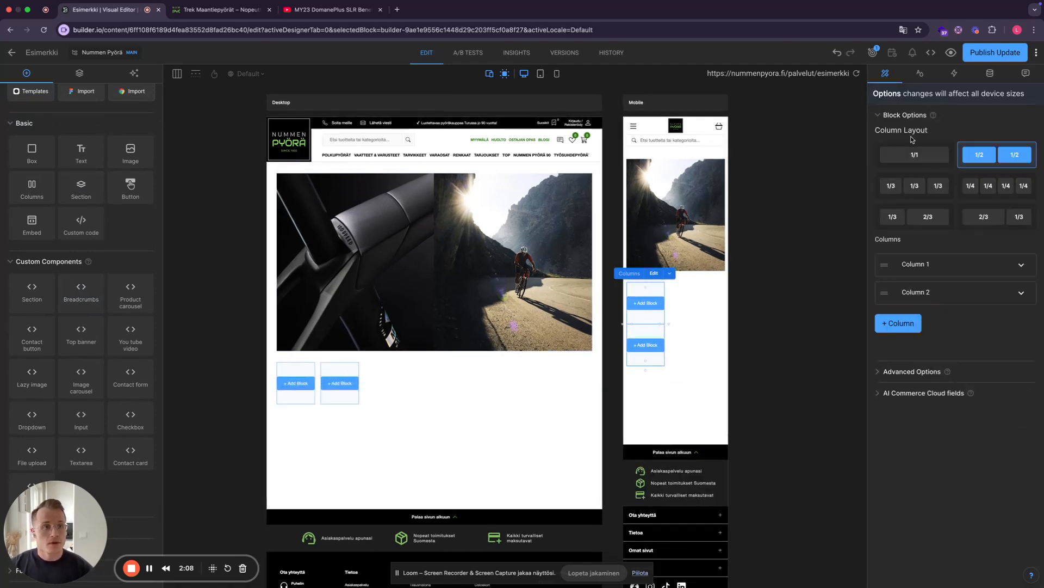
Set the Columns block's width to Fill (100%) in both the mobile and the desktop layout.
{"action": "left_click", "coordinate": [920, 73]}
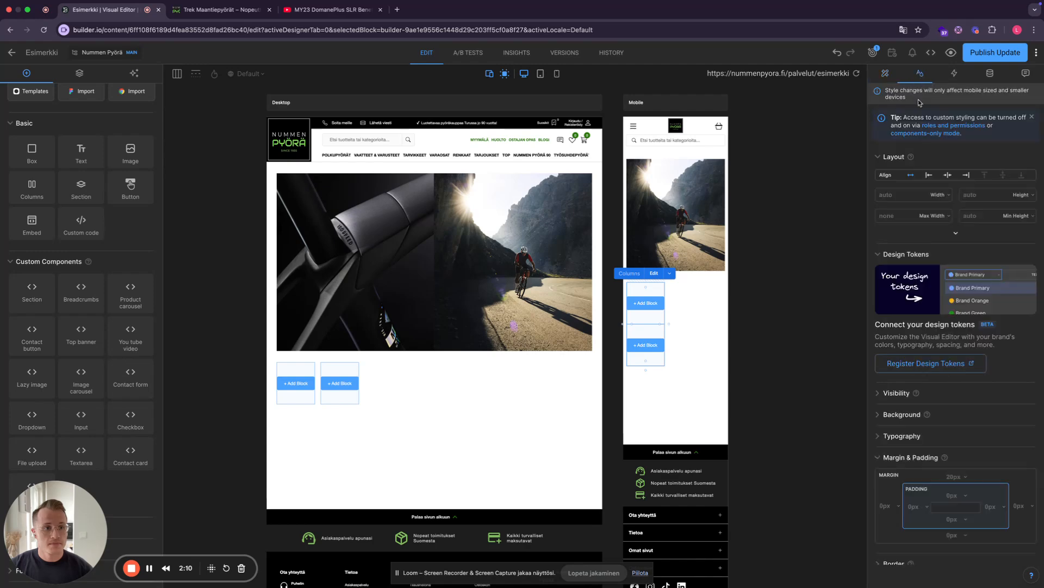
{"action": "left_click", "coordinate": [934, 204]}
{"action": "left_click", "coordinate": [937, 216]}
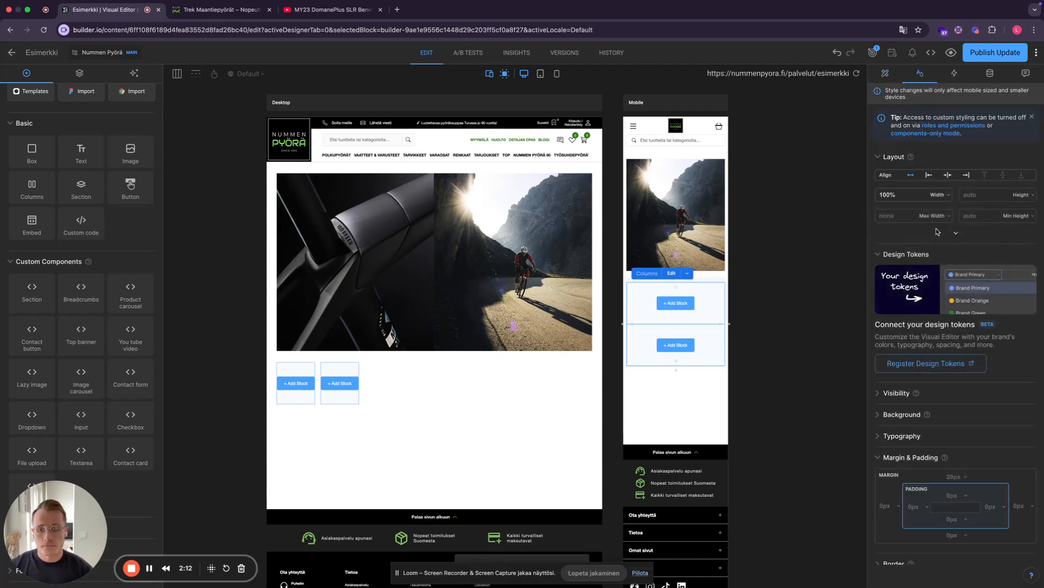
{"action": "left_click", "coordinate": [328, 378]}
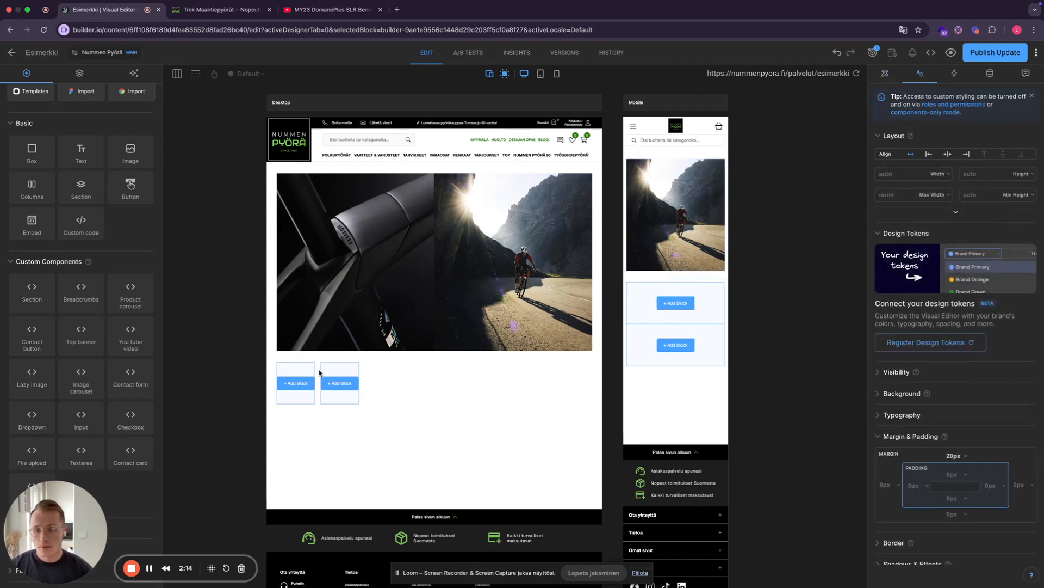
{"action": "left_click", "coordinate": [950, 174]}
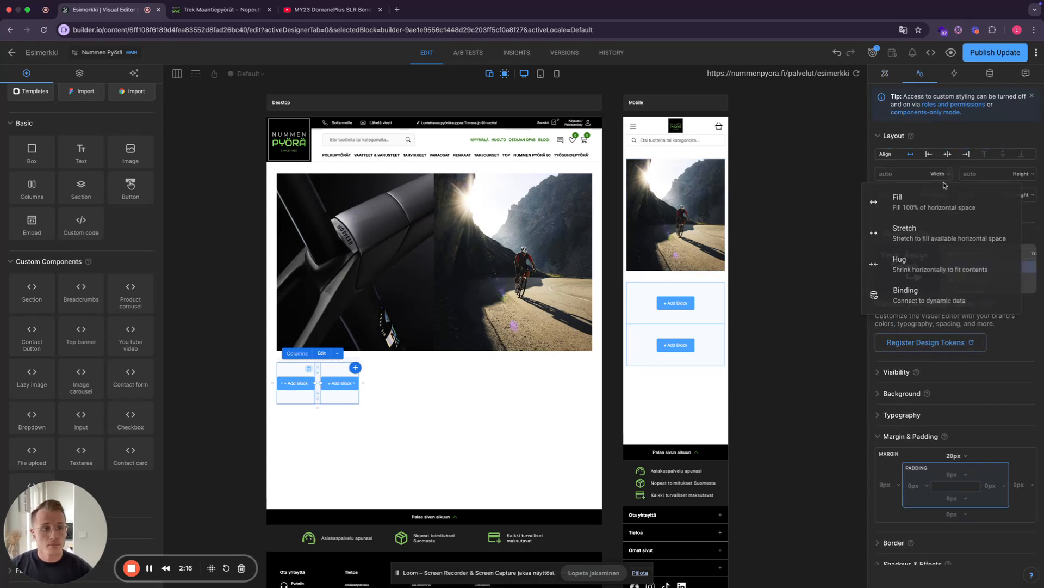
{"action": "left_click", "coordinate": [920, 203]}
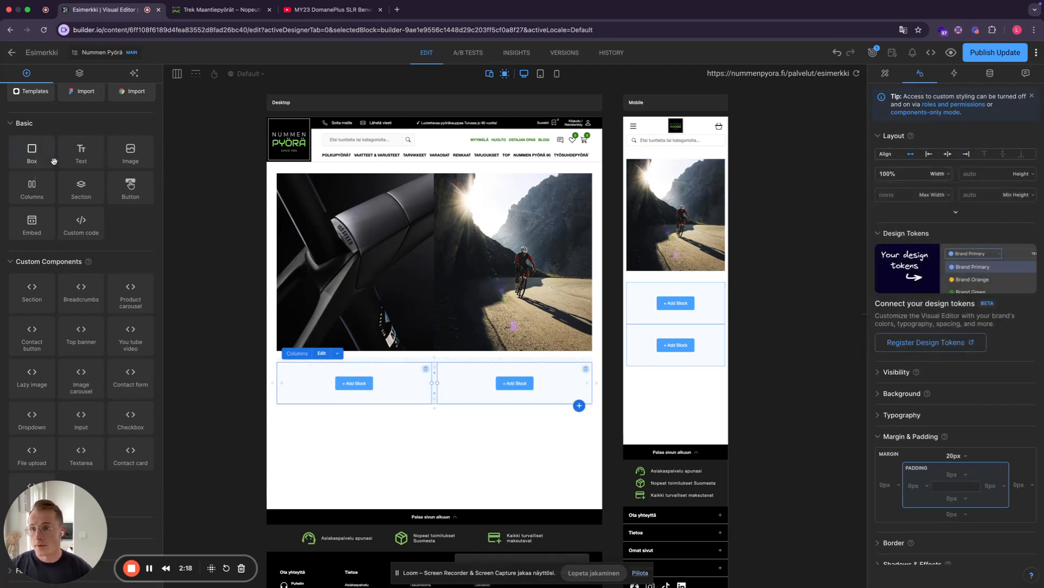
{"action": "scroll", "coordinate": [98, 294], "scroll_direction": "down", "scroll_amount": 1}
{"action": "scroll", "coordinate": [98, 294], "scroll_direction": "down", "scroll_amount": 1}
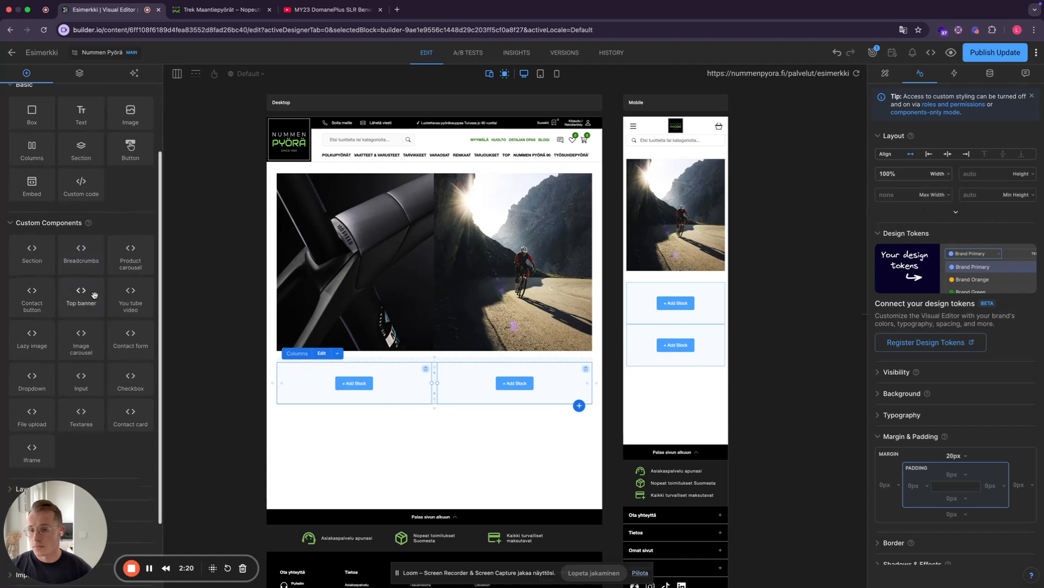
Add a YouTube video block to the second column and copy the share link of the open Domane video on YouTube.
{"action": "left_click_drag", "start_coordinate": [130, 299], "coordinate": [497, 377]}
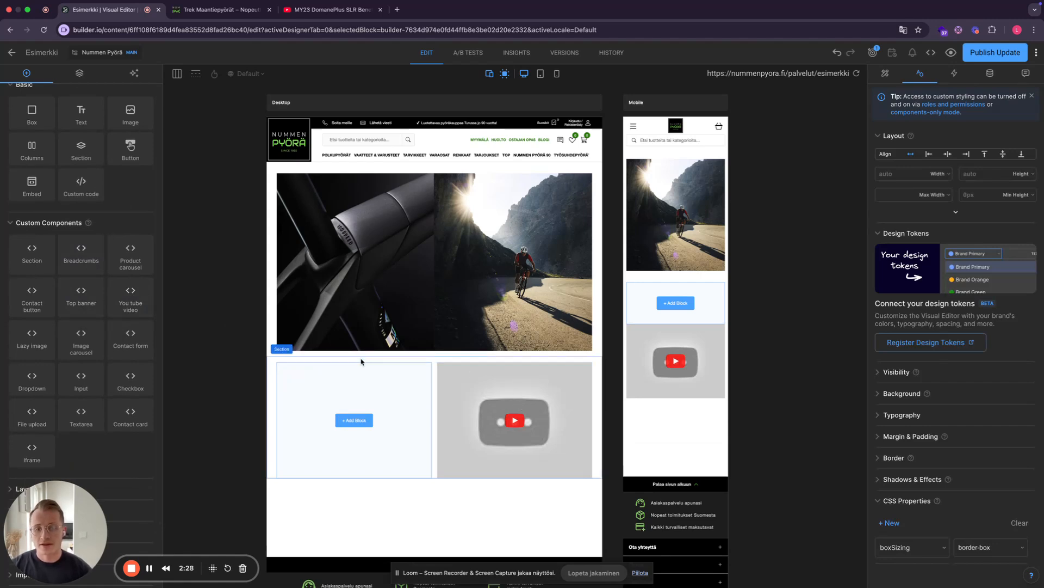
{"action": "left_click", "coordinate": [316, 14]}
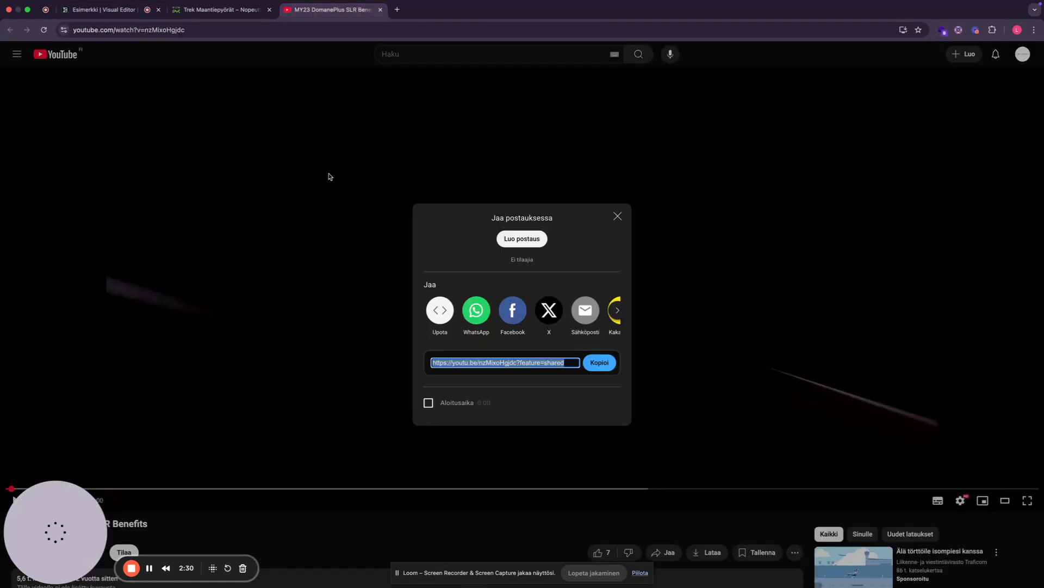
{"action": "left_click", "coordinate": [618, 217]}
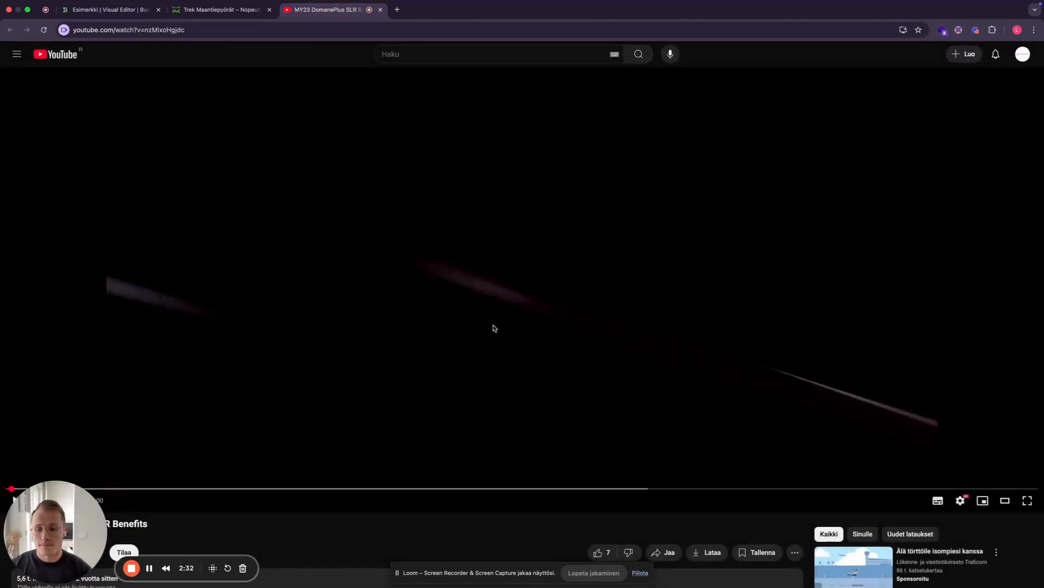
{"action": "left_click", "coordinate": [663, 552]}
{"action": "left_click", "coordinate": [600, 362]}
{"action": "key", "text": "cmd+c"}
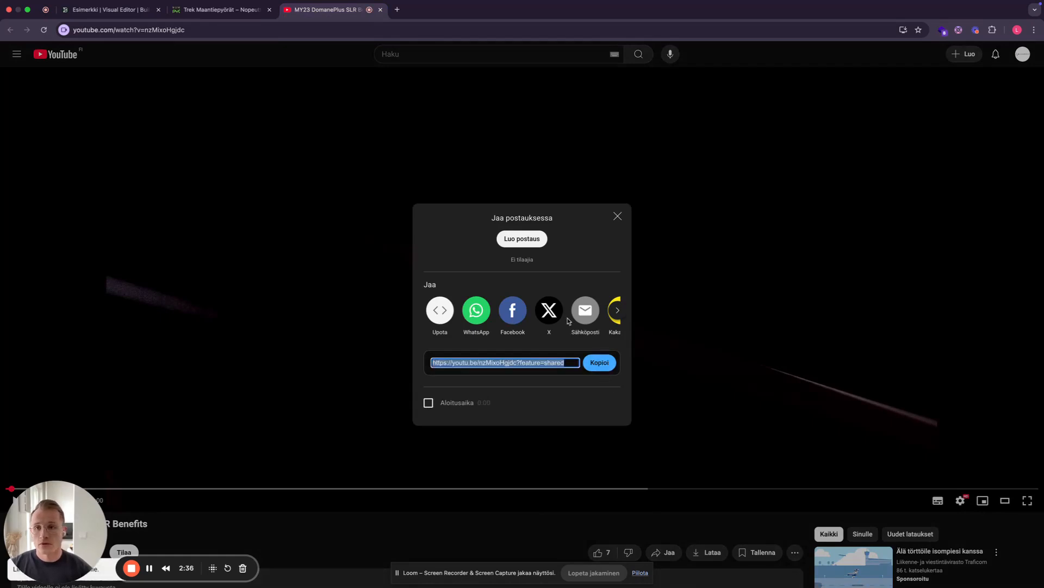
{"action": "left_click", "coordinate": [121, 10]}
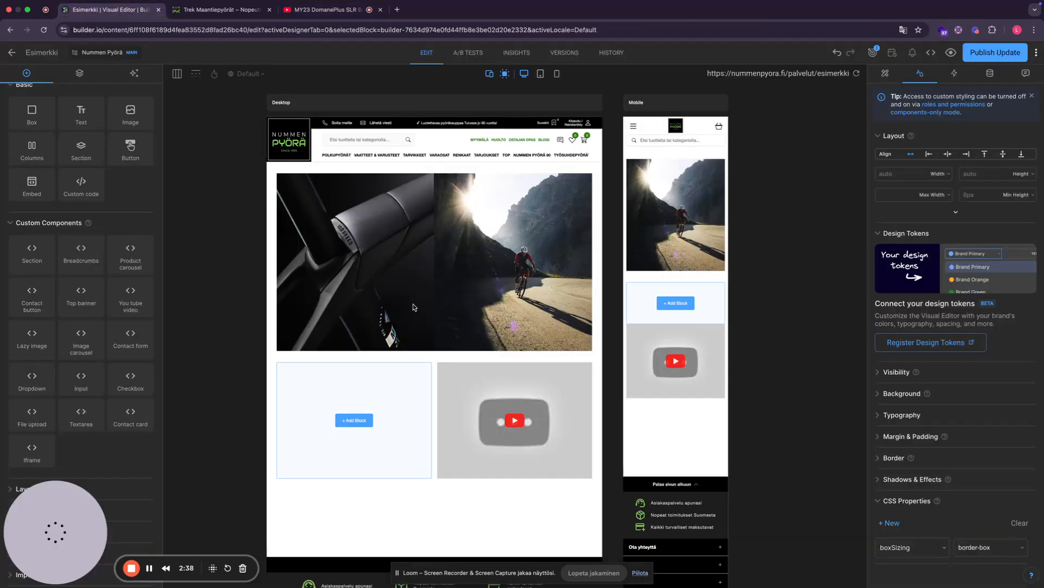
{"action": "left_click", "coordinate": [886, 73]}
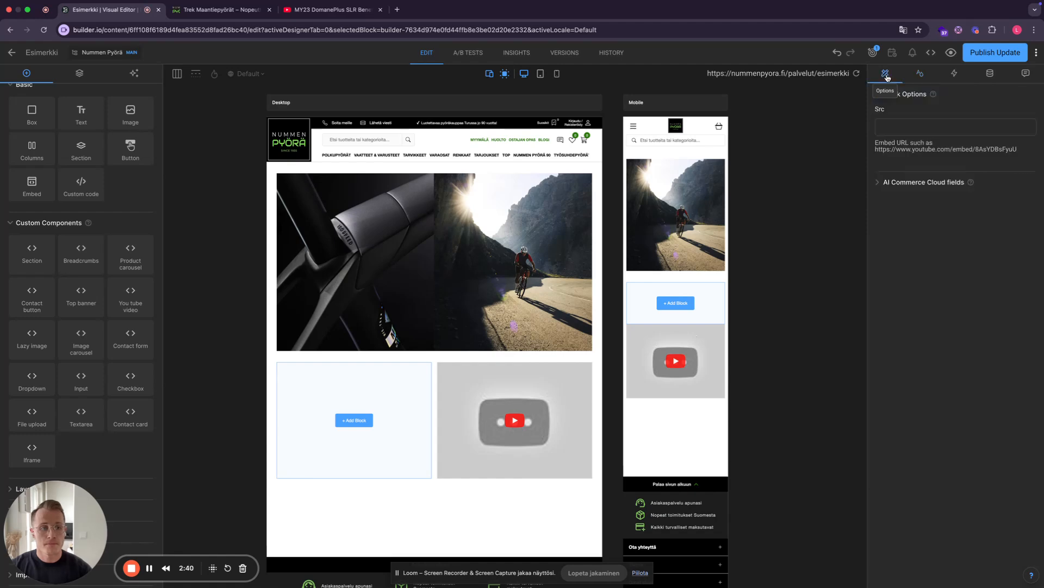
{"action": "left_click", "coordinate": [893, 127]}
{"action": "key", "text": "cmd+v"}
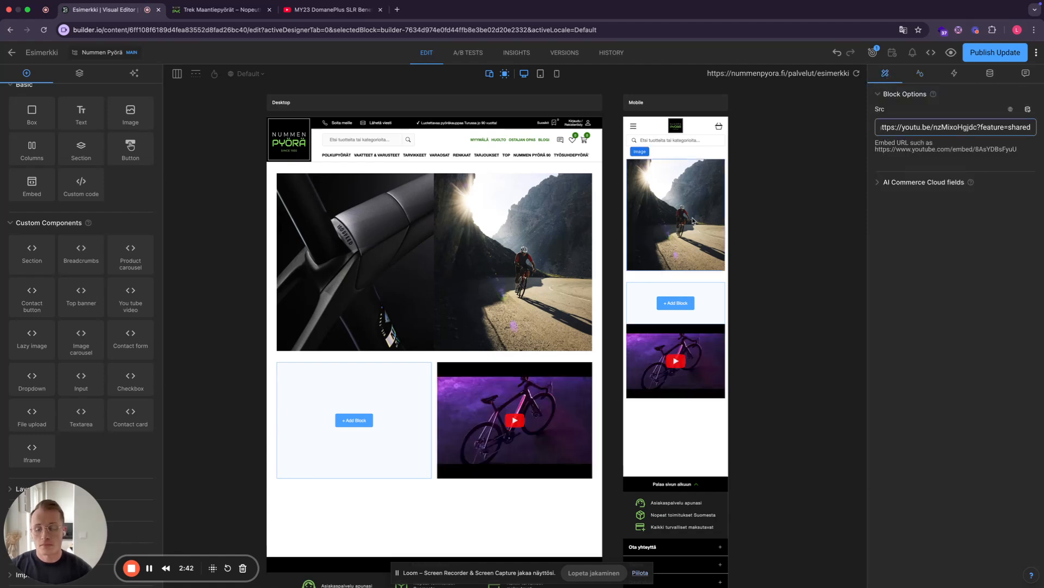
Place two Text blocks in the empty first column and replace the upper one's text with the "Trek Maantiepyörät" heading copied from the shop's category page.
{"action": "left_click_drag", "start_coordinate": [79, 113], "coordinate": [334, 389]}
{"action": "left_click_drag", "start_coordinate": [84, 120], "coordinate": [322, 398]}
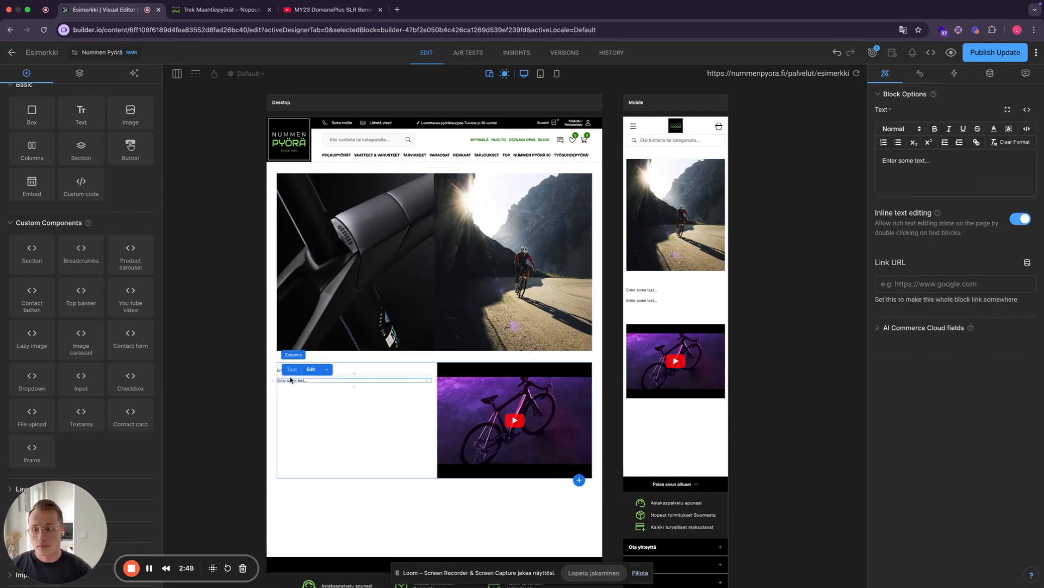
{"action": "left_click", "coordinate": [220, 9]}
{"action": "left_click", "coordinate": [614, 170]}
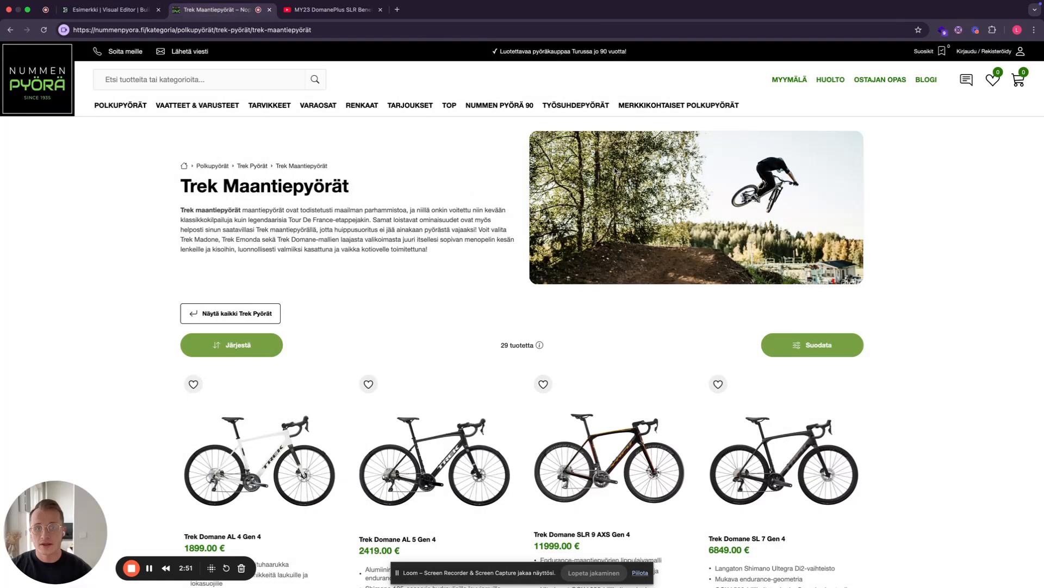
{"action": "left_click_drag", "start_coordinate": [166, 184], "coordinate": [358, 186]}
{"action": "key", "text": "ctrl+c"}
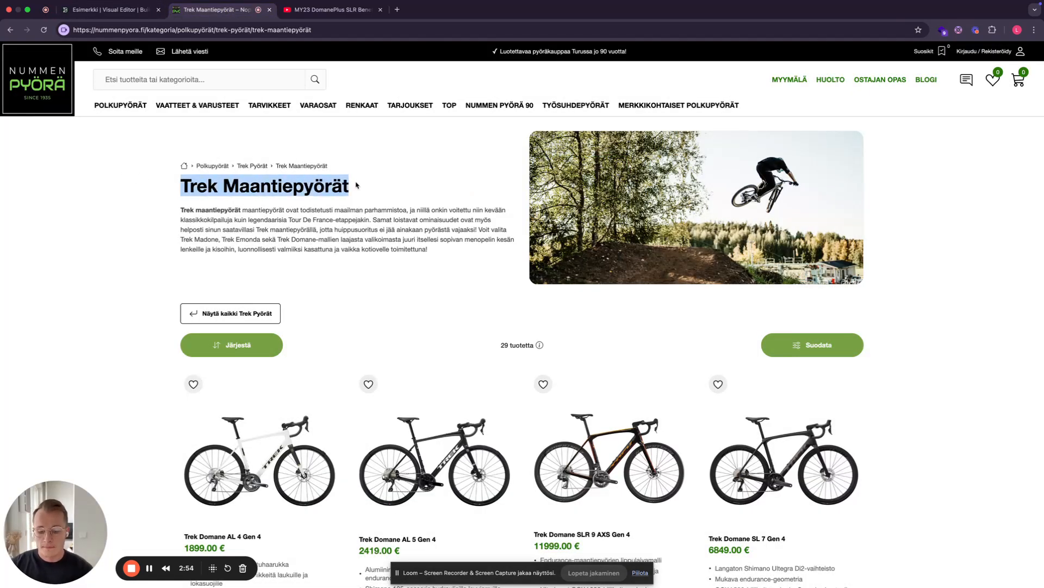
{"action": "left_click", "coordinate": [103, 9]}
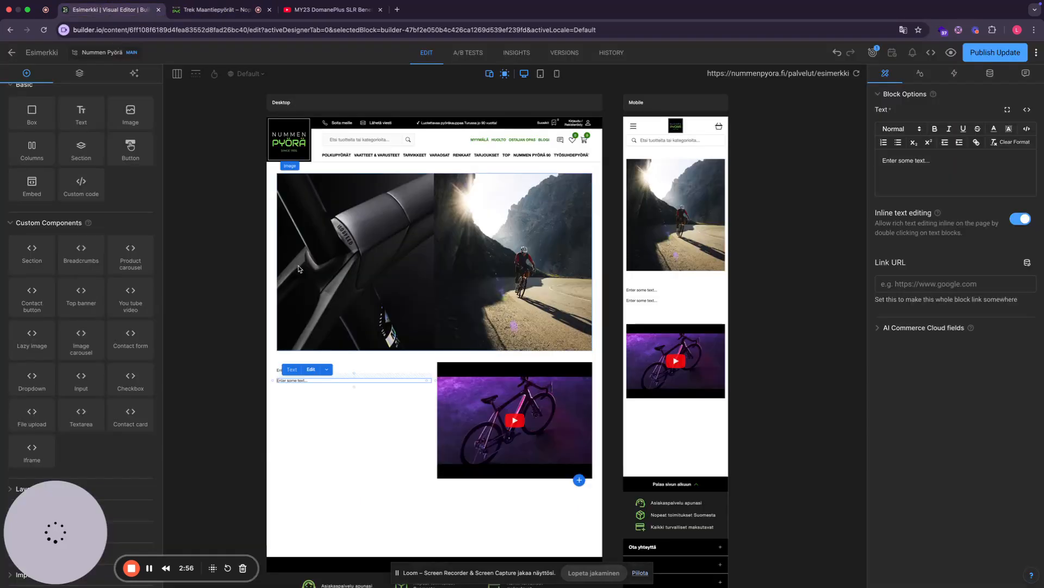
{"action": "left_click", "coordinate": [278, 372]}
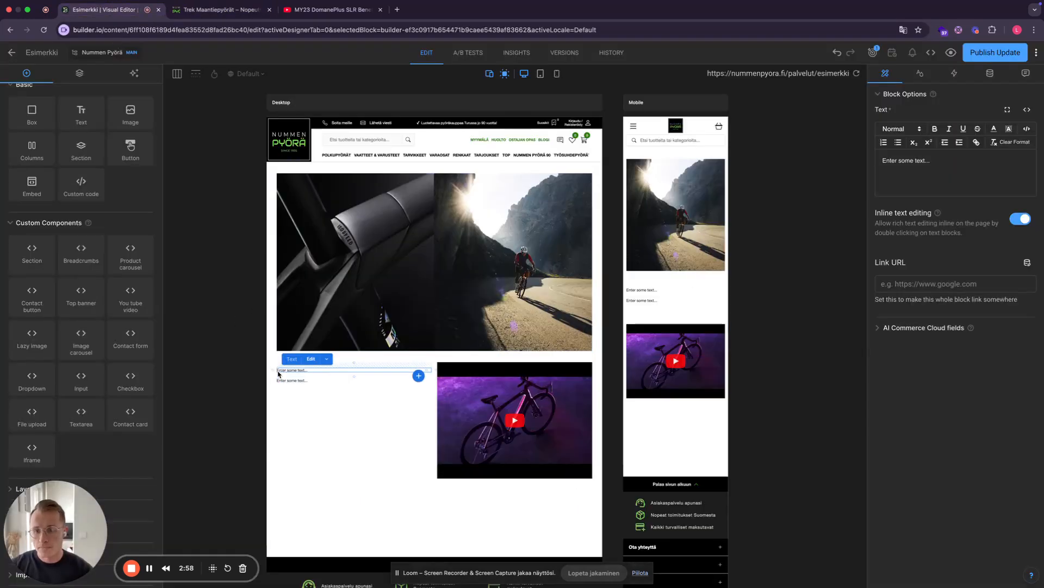
{"action": "left_click_drag", "start_coordinate": [932, 162], "coordinate": [880, 166]}
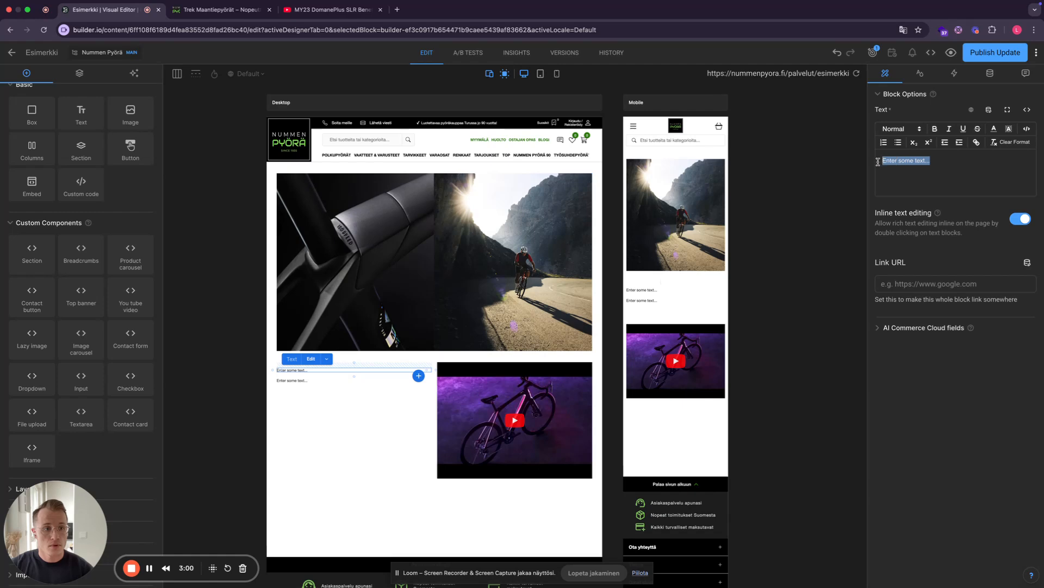
{"action": "key", "text": "ctrl+v"}
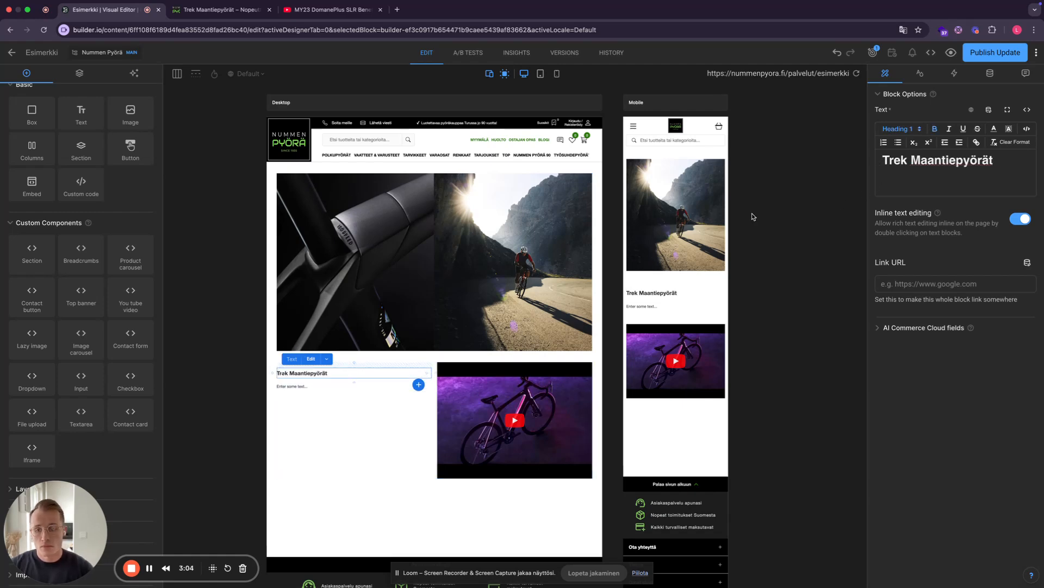
Replace the lower text block's placeholder with the introductory paragraph copied from the Trek Maantiepyörät category page.
{"action": "left_click", "coordinate": [330, 387]}
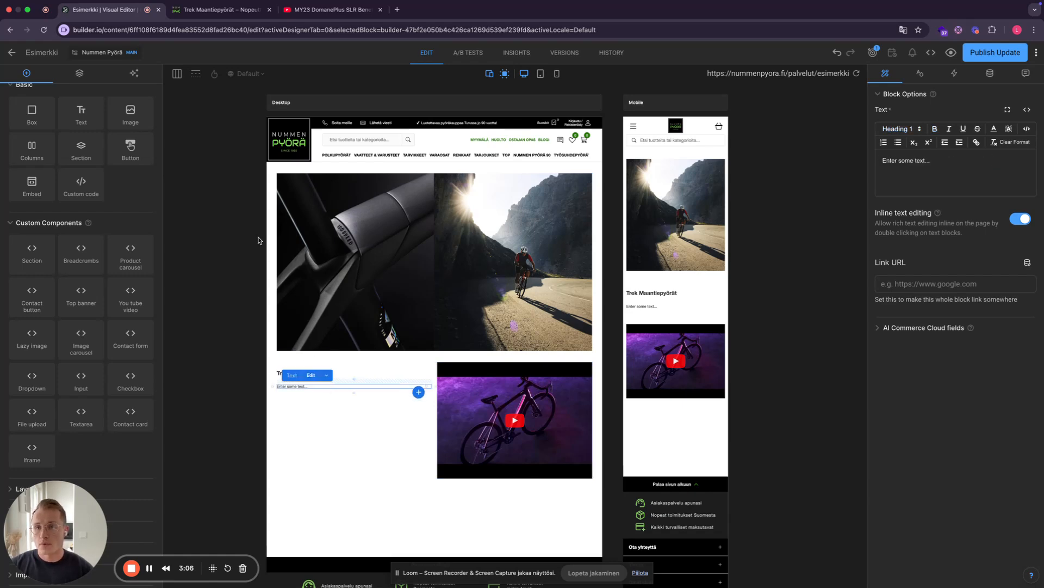
{"action": "left_click", "coordinate": [226, 10]}
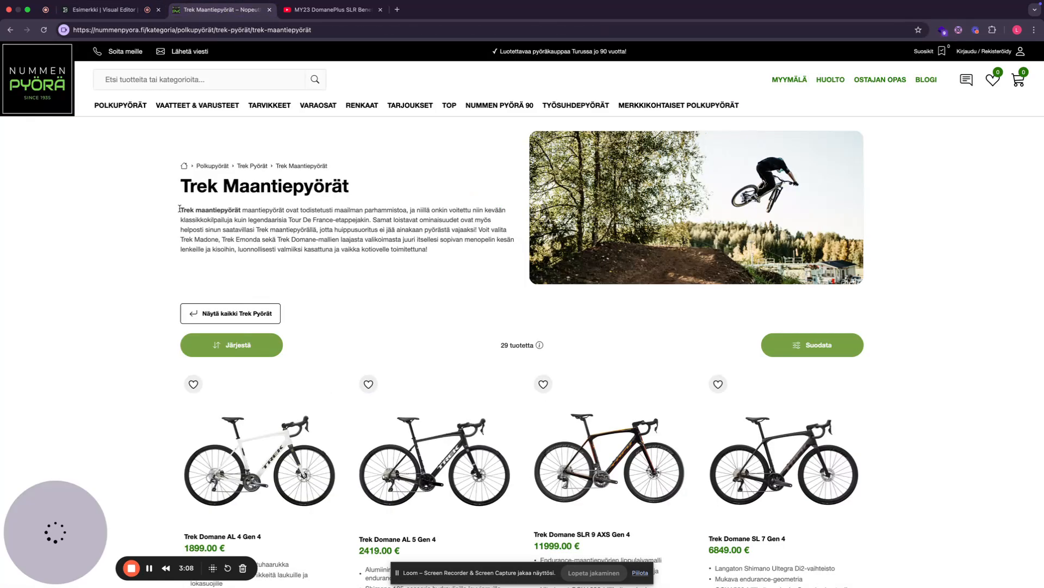
{"action": "left_click_drag", "start_coordinate": [180, 209], "coordinate": [445, 249]}
{"action": "key", "text": "ctrl+c"}
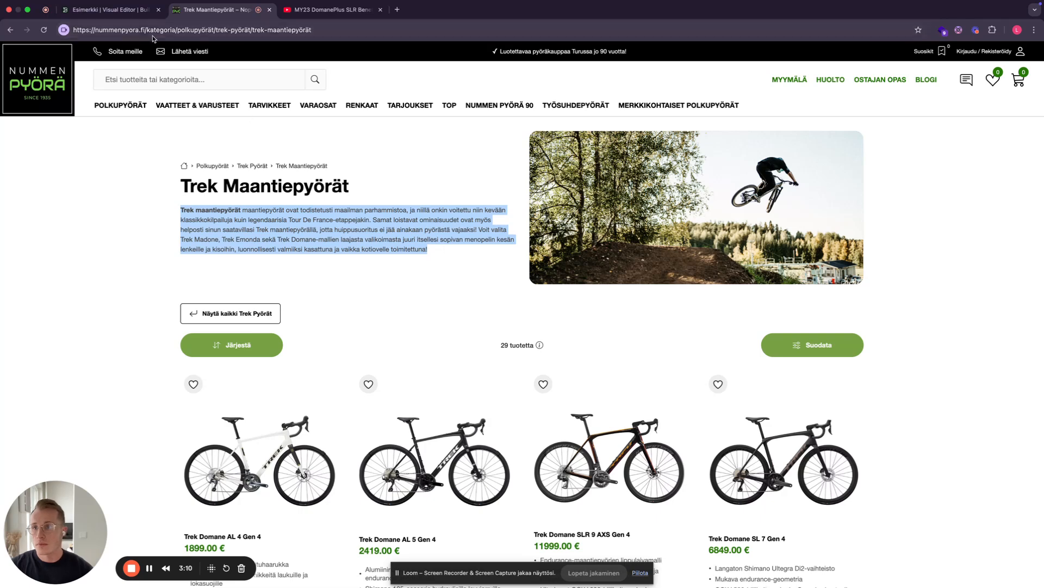
{"action": "left_click", "coordinate": [126, 10]}
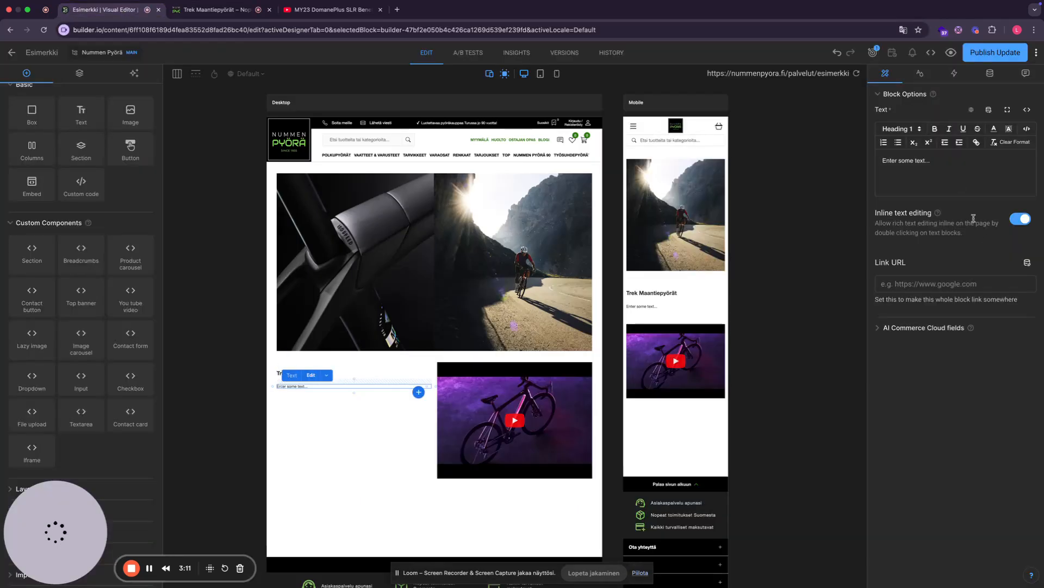
{"action": "left_click_drag", "start_coordinate": [948, 163], "coordinate": [873, 162]}
{"action": "key", "text": "ctrl+v"}
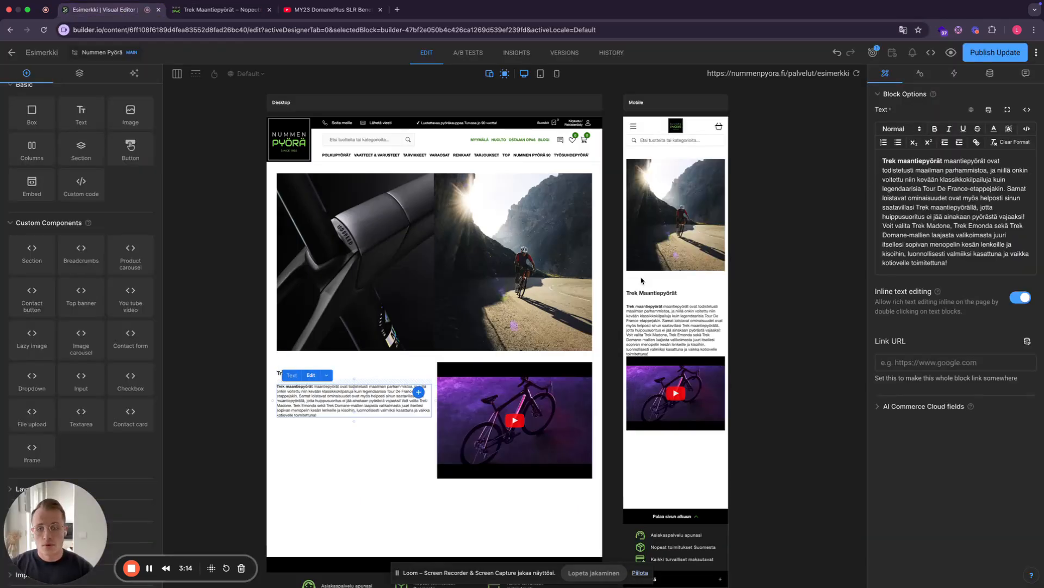
Add a Product carousel block in the empty area below the text and video columns.
{"action": "scroll", "coordinate": [305, 383], "scroll_direction": "down", "scroll_amount": 3}
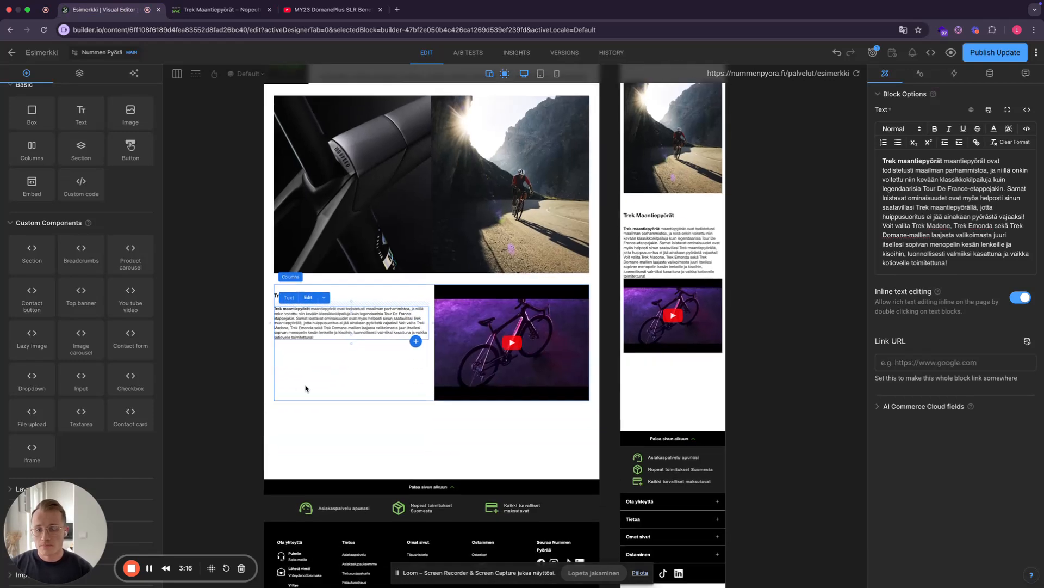
{"action": "scroll", "coordinate": [310, 389], "scroll_direction": "down", "scroll_amount": 1}
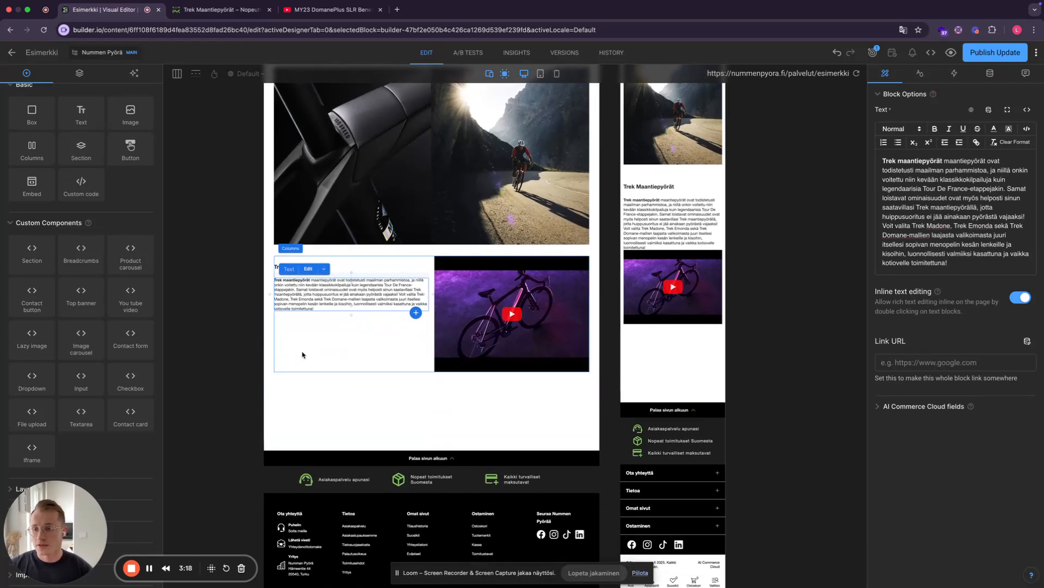
{"action": "scroll", "coordinate": [228, 296], "scroll_direction": "down", "scroll_amount": 1}
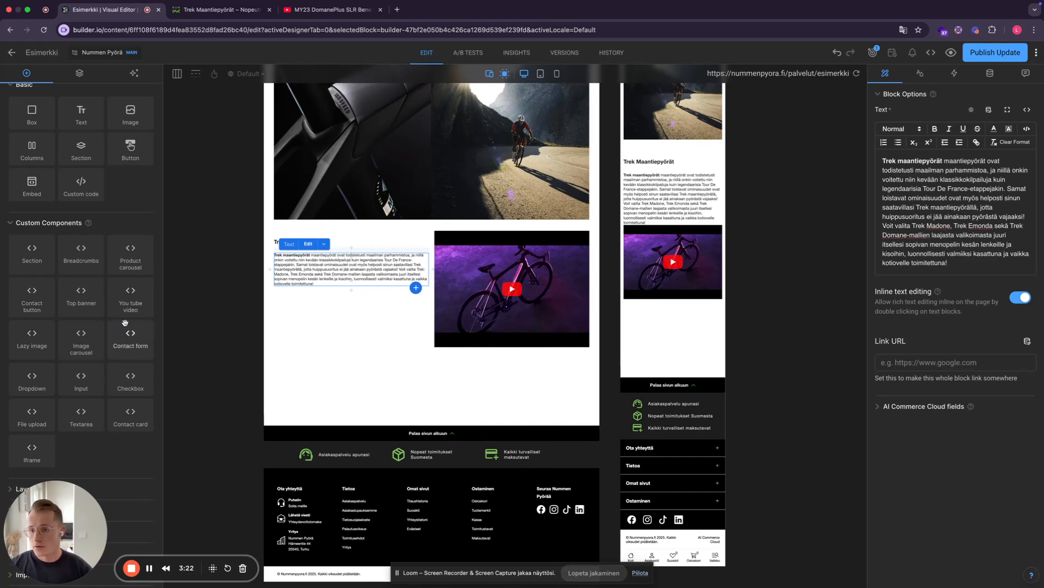
{"action": "left_click_drag", "start_coordinate": [135, 264], "coordinate": [313, 367]}
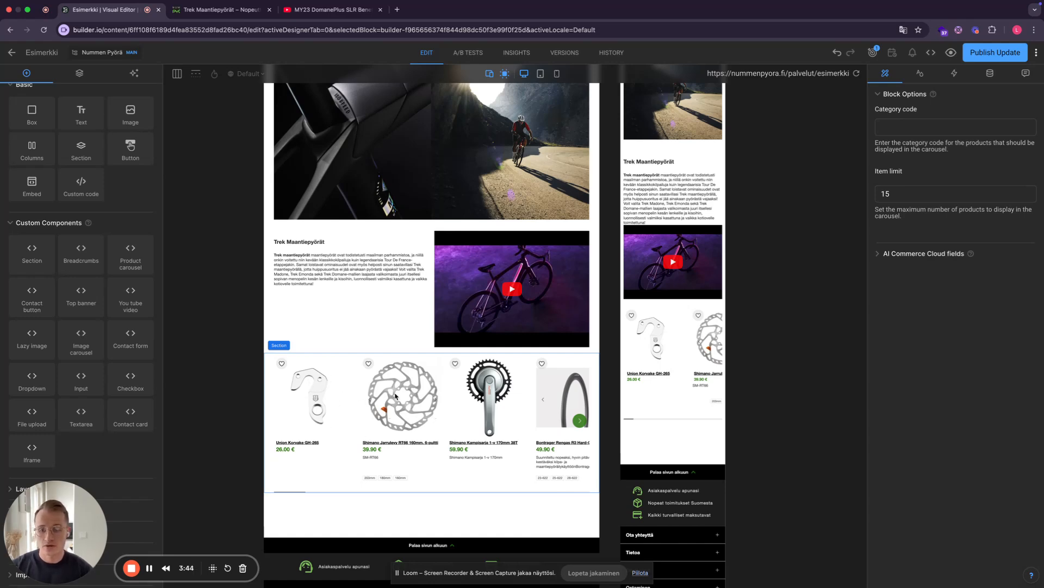
Set the carousel's category code to /polkupyörät/trek-pyörät/trek-maantiepyörät, taken from the category page's address, and reload the page preview.
{"action": "left_click", "coordinate": [220, 14]}
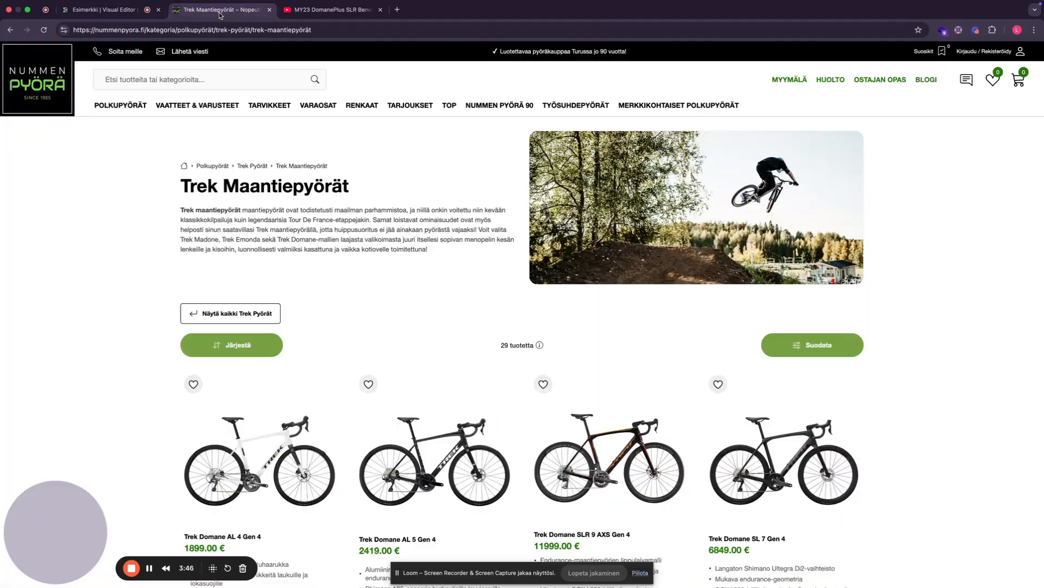
{"action": "left_click", "coordinate": [264, 30]}
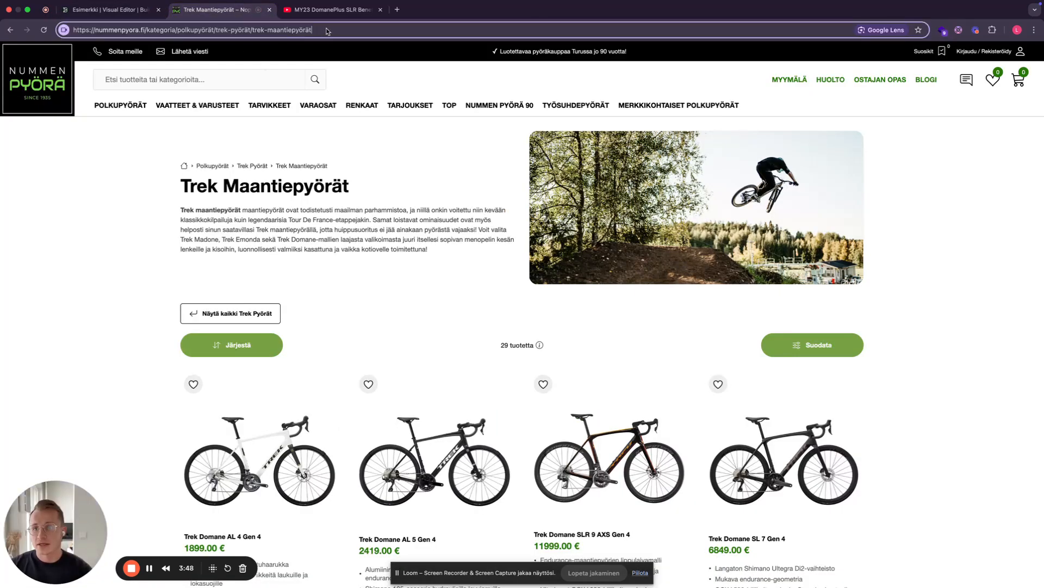
{"action": "left_click_drag", "start_coordinate": [264, 30], "coordinate": [178, 33]}
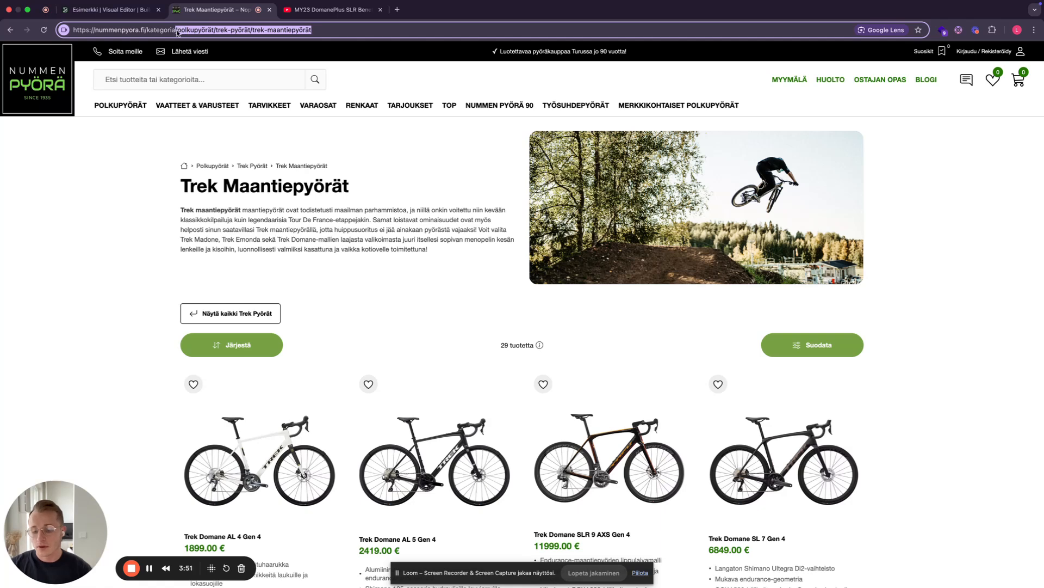
{"action": "left_click", "coordinate": [109, 9]}
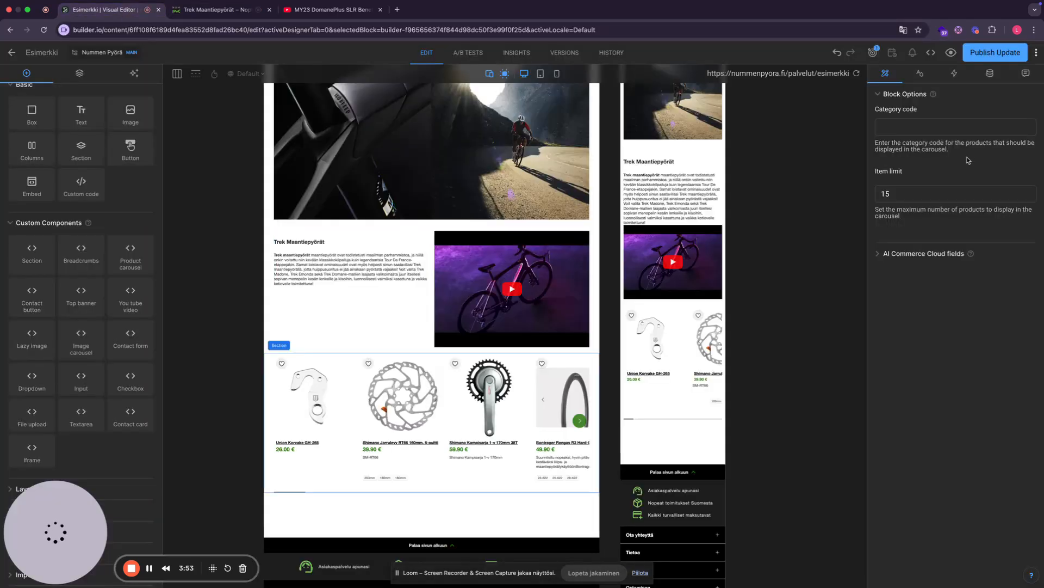
{"action": "left_click", "coordinate": [936, 128]}
{"action": "type", "text": "/polkupyörät/trek-pyörät/trek-maantiepyörät"}
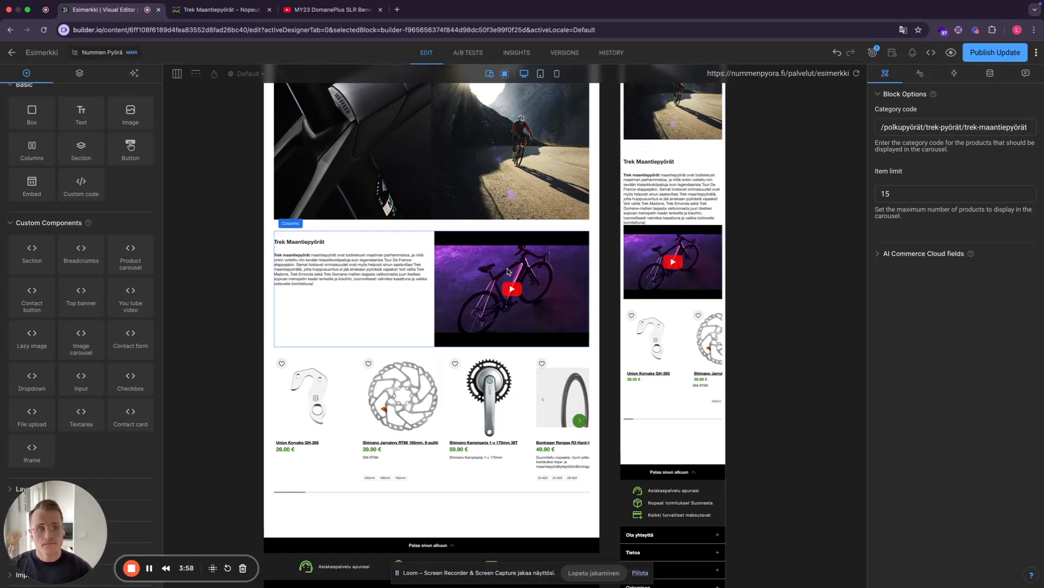
{"action": "left_click", "coordinate": [856, 74]}
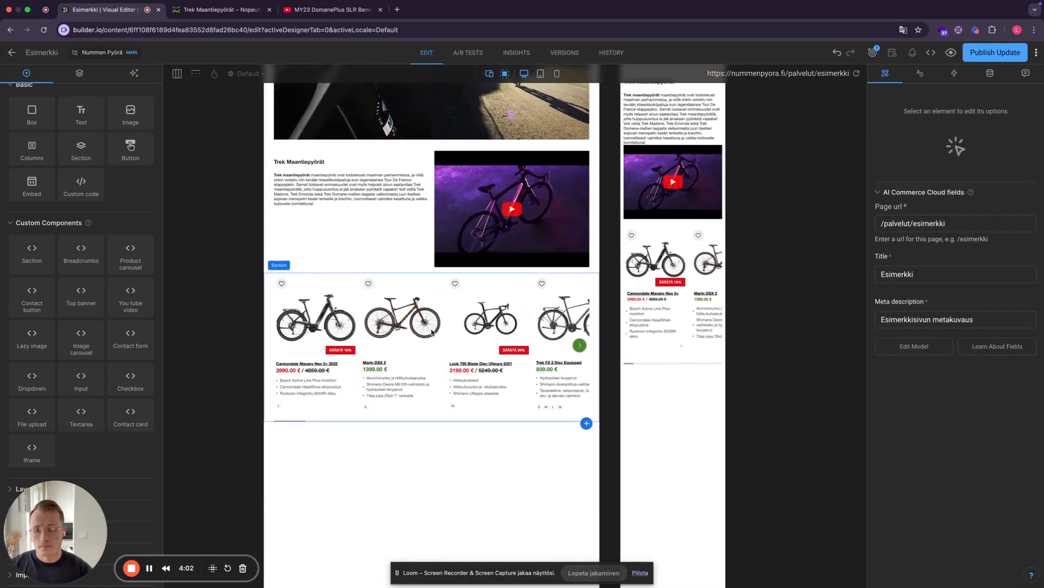
Add a Columns block below the product carousel and set its width to Fill (100%).
{"action": "scroll", "coordinate": [114, 271], "scroll_direction": "down", "scroll_amount": 1}
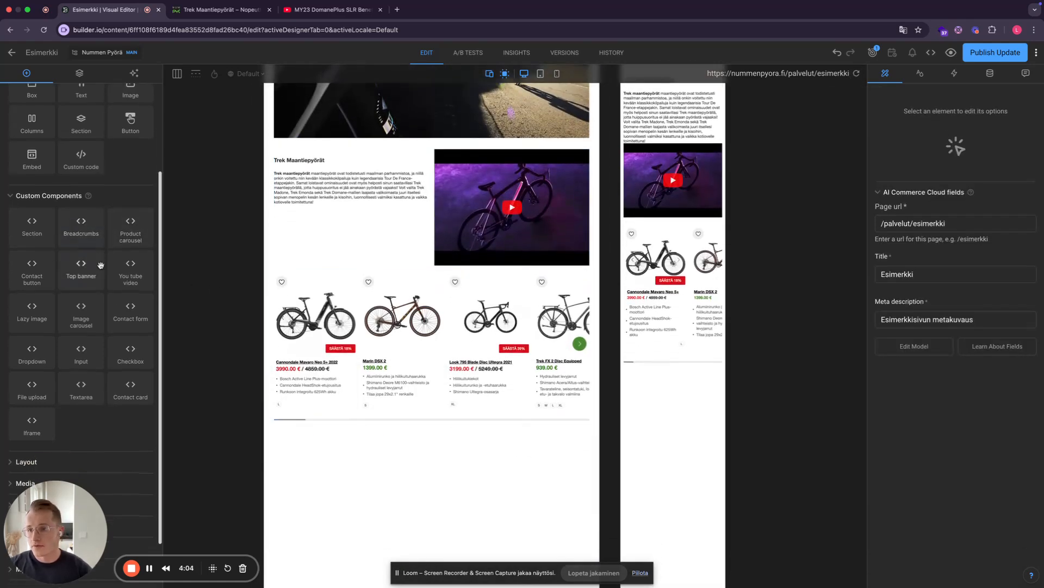
{"action": "left_click_drag", "start_coordinate": [30, 143], "coordinate": [348, 443]}
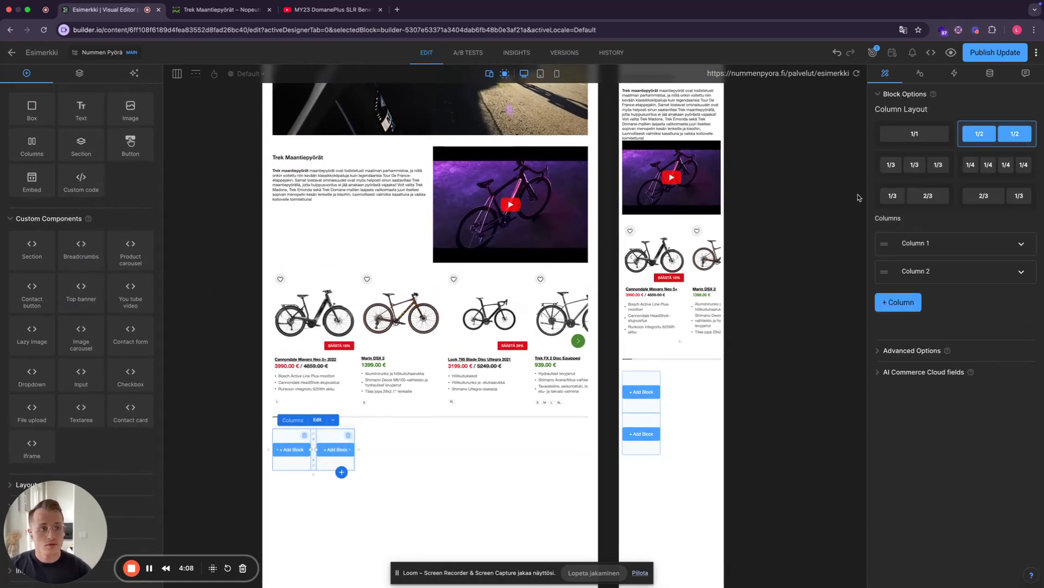
{"action": "left_click", "coordinate": [920, 73]}
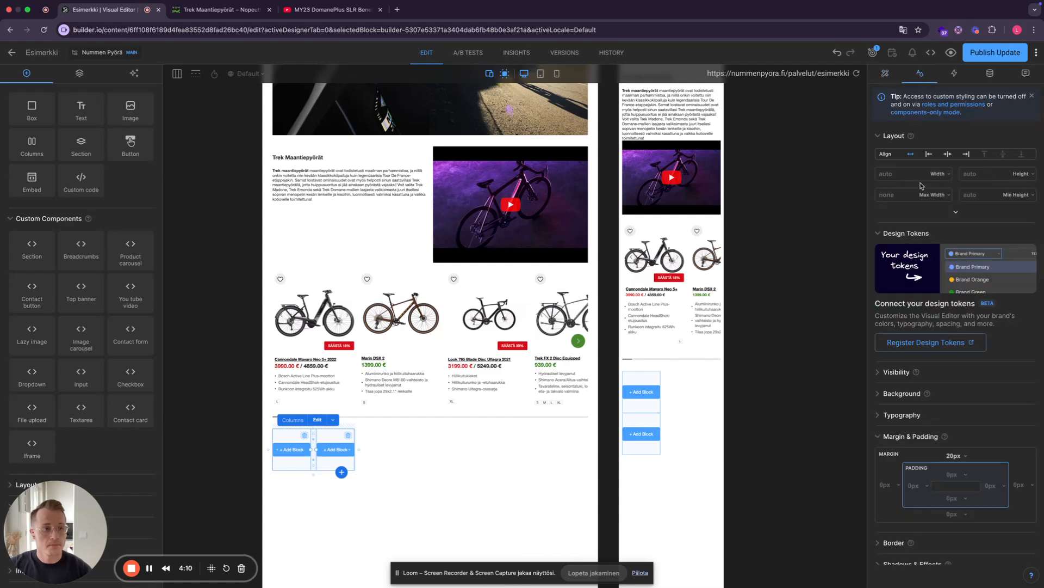
{"action": "left_click", "coordinate": [942, 175]}
{"action": "left_click", "coordinate": [914, 200]}
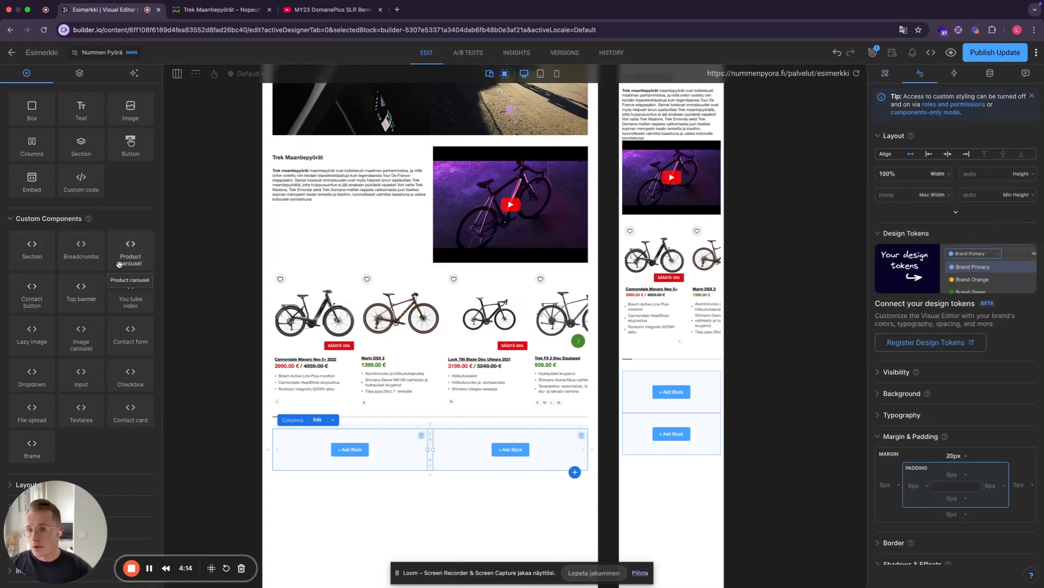
Place a Text block in the new first column and a Contact form block in the second.
{"action": "left_click_drag", "start_coordinate": [82, 111], "coordinate": [310, 450]}
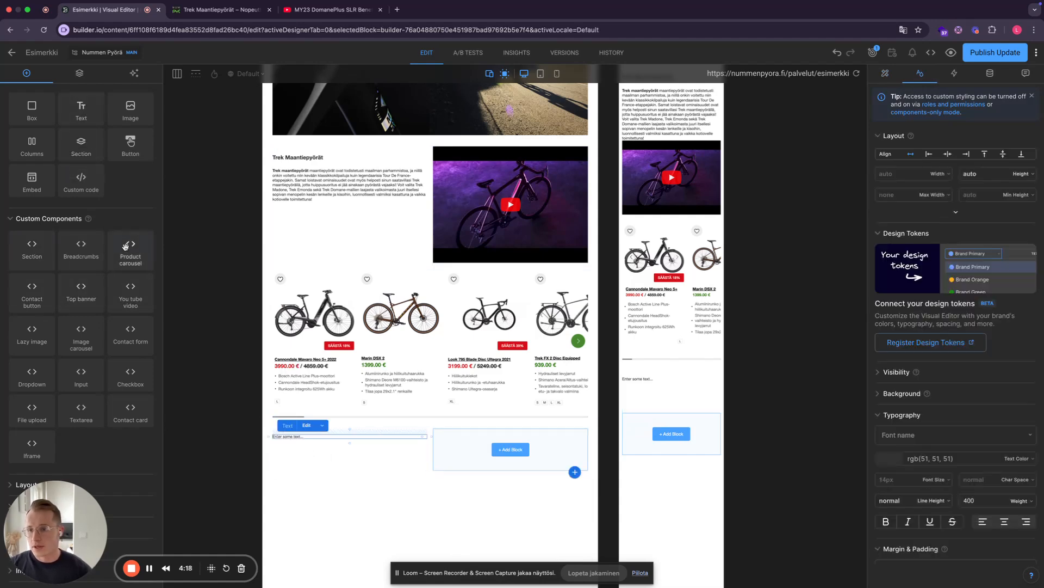
{"action": "left_click_drag", "start_coordinate": [130, 344], "coordinate": [495, 460]}
{"action": "scroll", "coordinate": [495, 459], "scroll_direction": "down", "scroll_amount": 2}
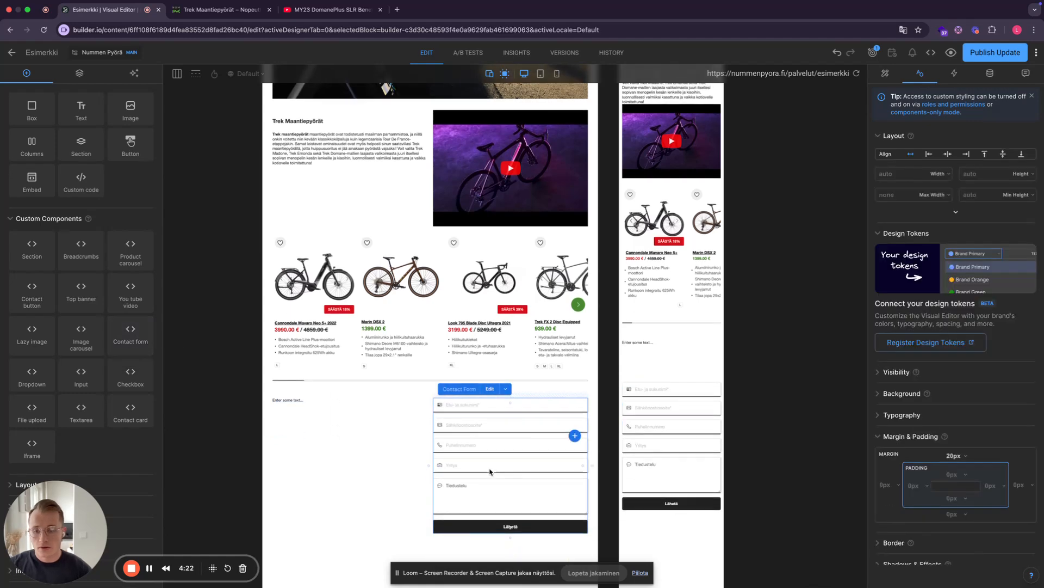
Copy the "Ota yhteyttä" heading and intro text from the contact popup on the shop's Trek Maantiepyörät category page.
{"action": "left_click", "coordinate": [217, 10]}
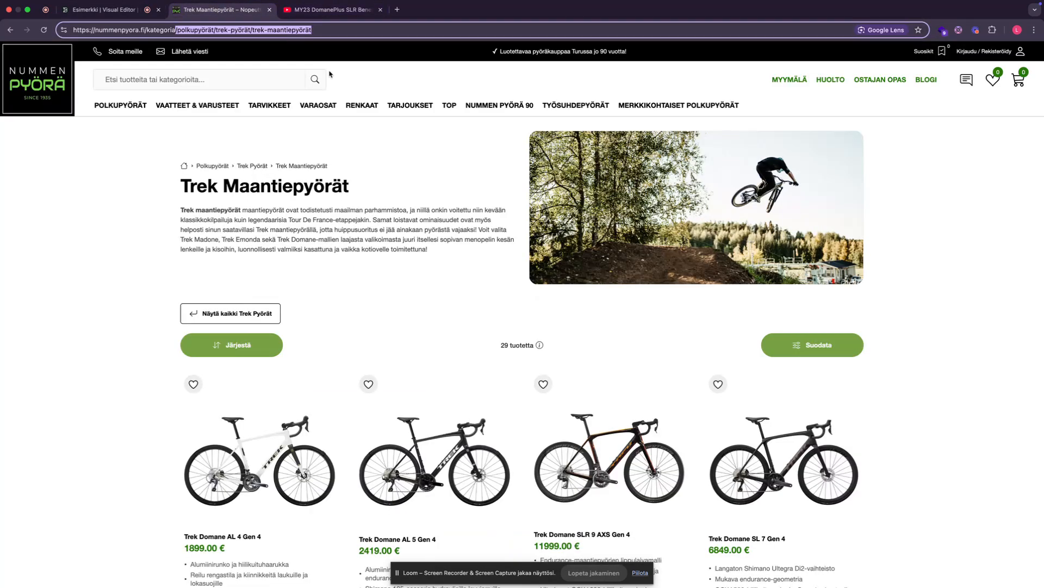
{"action": "left_click", "coordinate": [964, 81]}
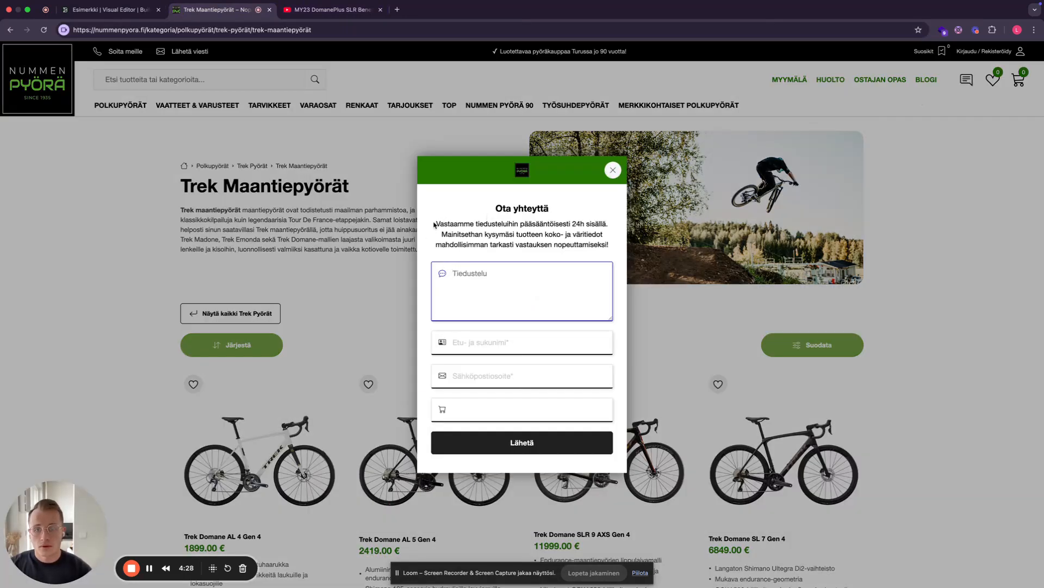
{"action": "left_click_drag", "start_coordinate": [498, 208], "coordinate": [611, 247]}
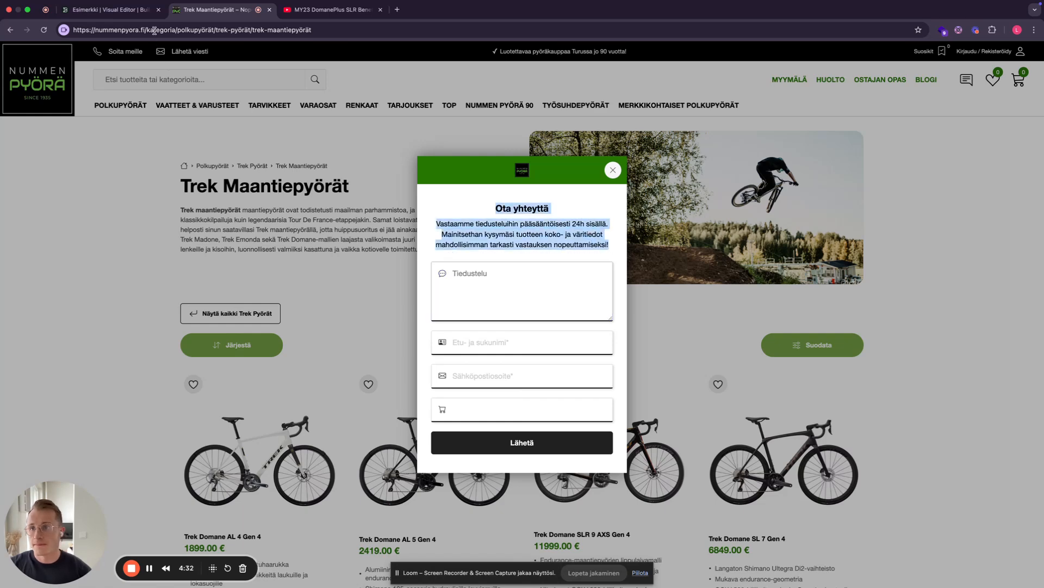
Back in the visual editor, replace the placeholder of the Text block beside the contact form with the copied "Ota yhteyttä" text.
{"action": "left_click", "coordinate": [109, 10]}
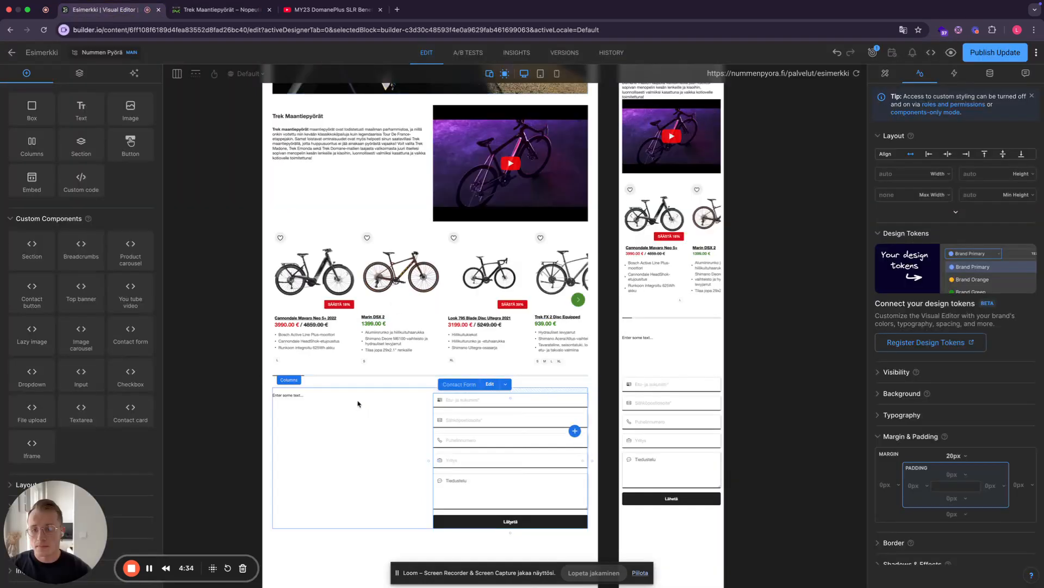
{"action": "left_click", "coordinate": [289, 395]}
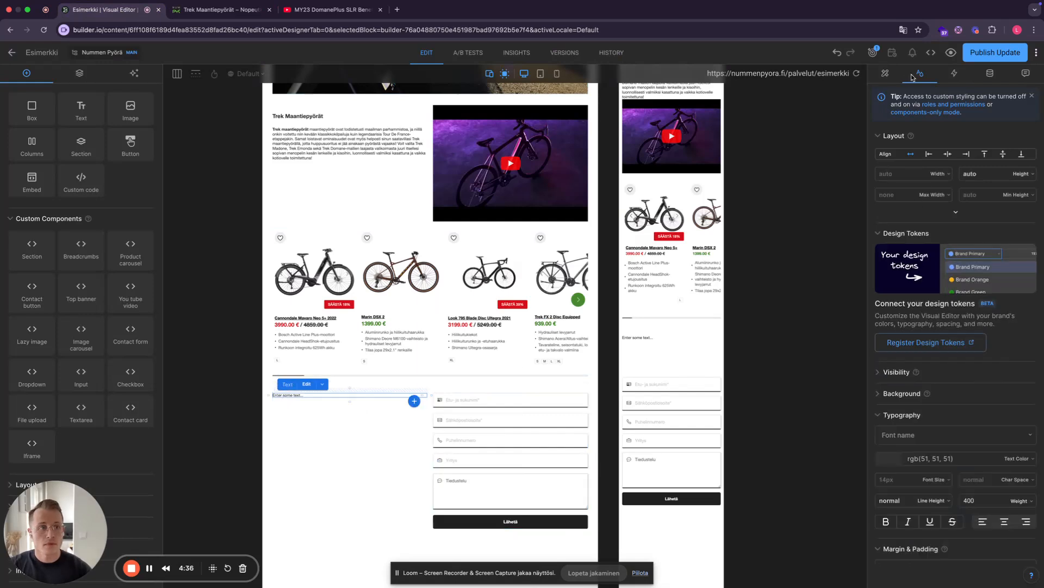
{"action": "left_click", "coordinate": [887, 74]}
{"action": "left_click_drag", "start_coordinate": [940, 160], "coordinate": [877, 164]}
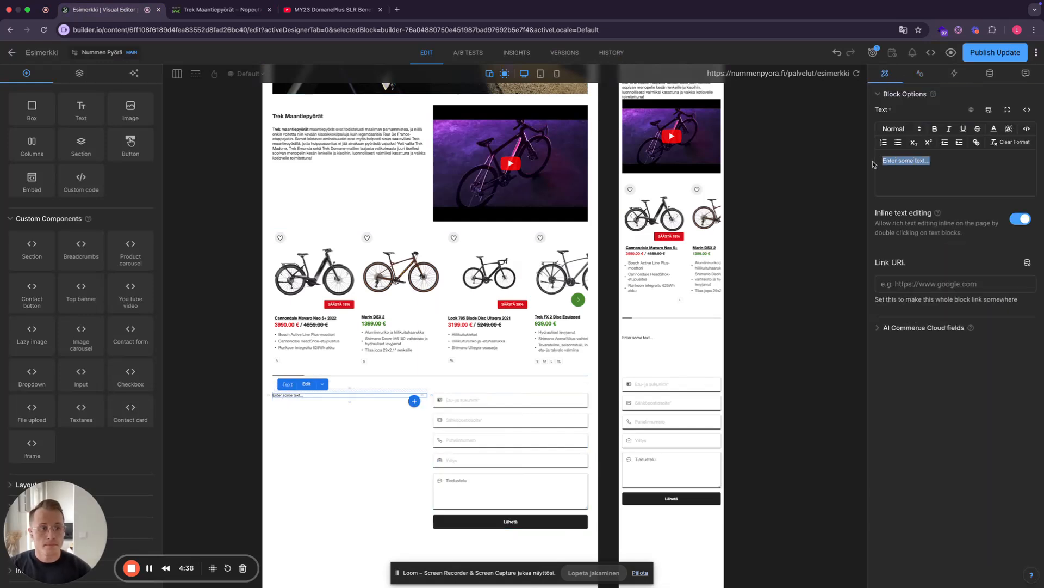
{"action": "type", "text": "Ota yhteyttäVastaamme tiedusteluihin pääsääntöisesti 24h sisällä. Mainitsethan kysymäsi tuotteen koko- ja väritiedot mahdollisimman tarkasti vastauksen nopeuttamiseksi!"}
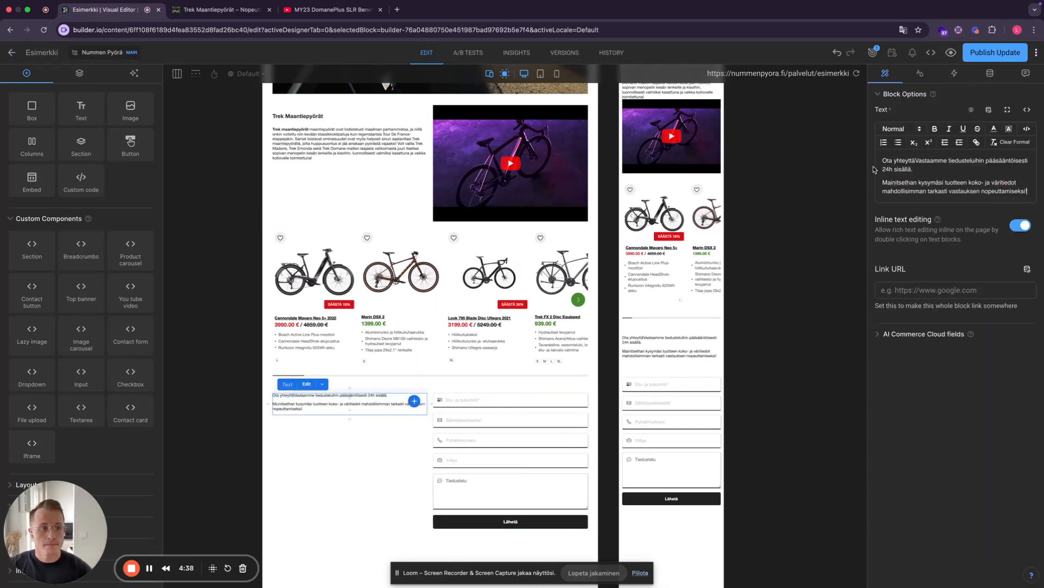
Put "Ota yhteyttä" on its own line in the text block and format it as Heading 2.
{"action": "left_click", "coordinate": [914, 161]}
{"action": "key", "text": "Return"}
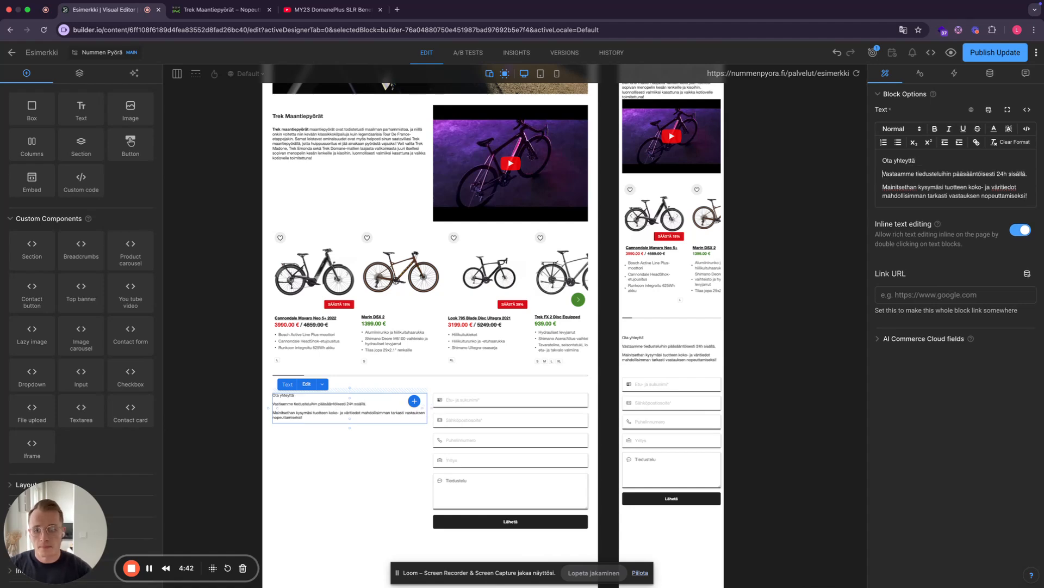
{"action": "left_click_drag", "start_coordinate": [929, 161], "coordinate": [890, 165]}
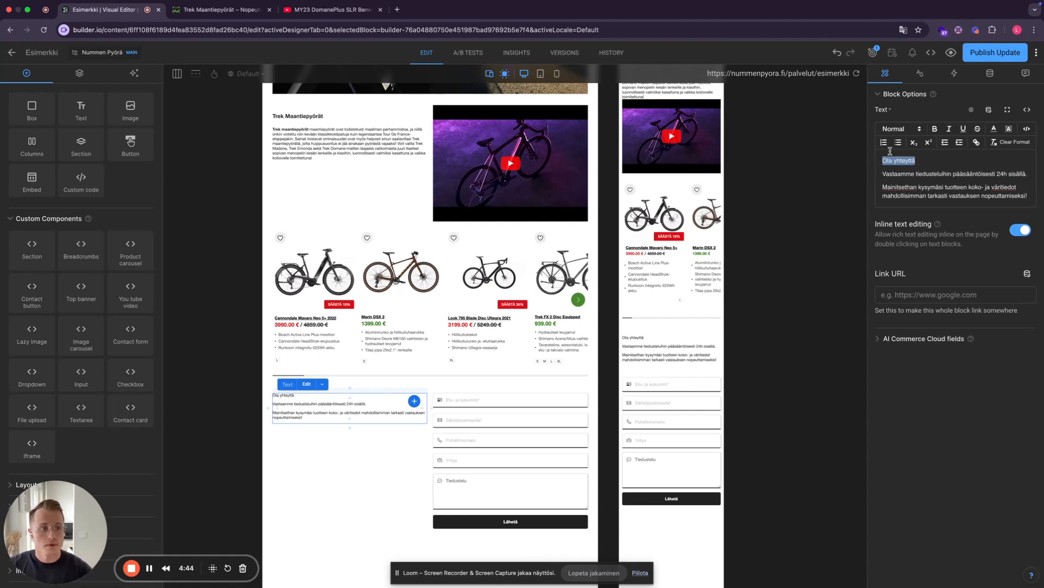
{"action": "left_click", "coordinate": [900, 128]}
{"action": "left_click", "coordinate": [904, 162]}
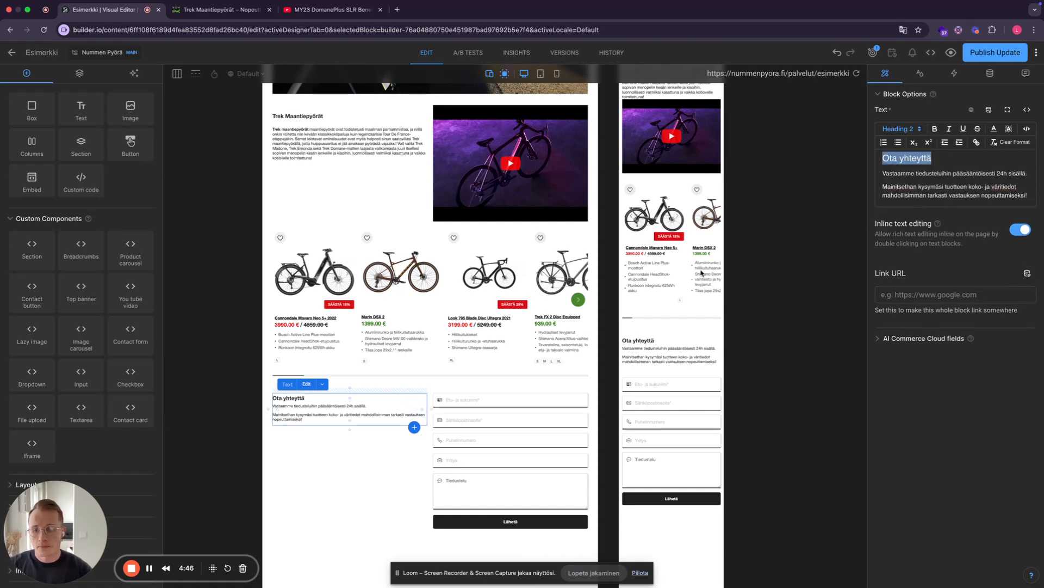
{"action": "left_click", "coordinate": [227, 354]}
Review the page up to its header image and publish the update.
{"action": "scroll", "coordinate": [244, 340], "scroll_direction": "up", "scroll_amount": 5}
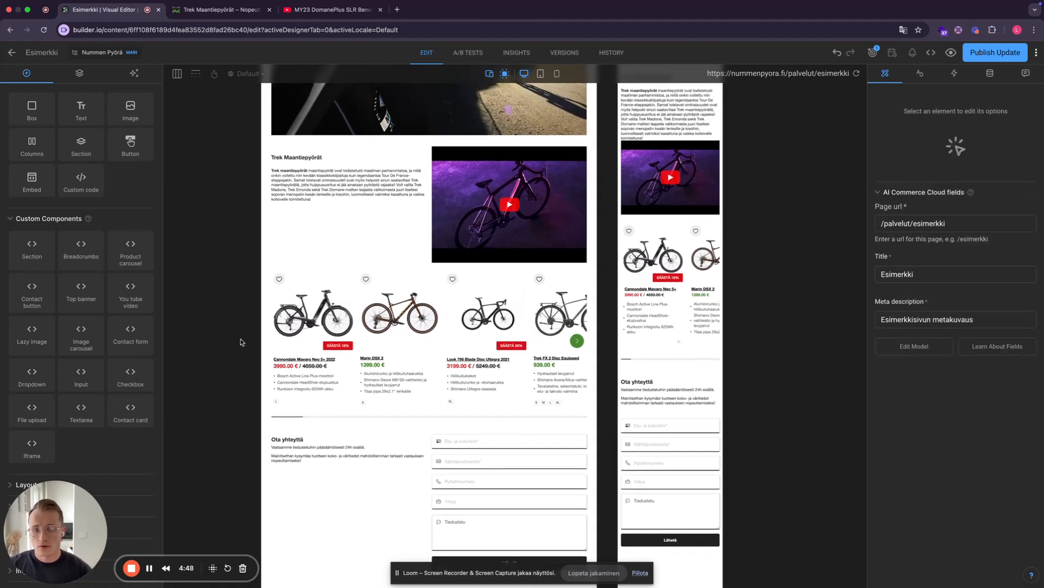
{"action": "scroll", "coordinate": [247, 339], "scroll_direction": "up", "scroll_amount": 4}
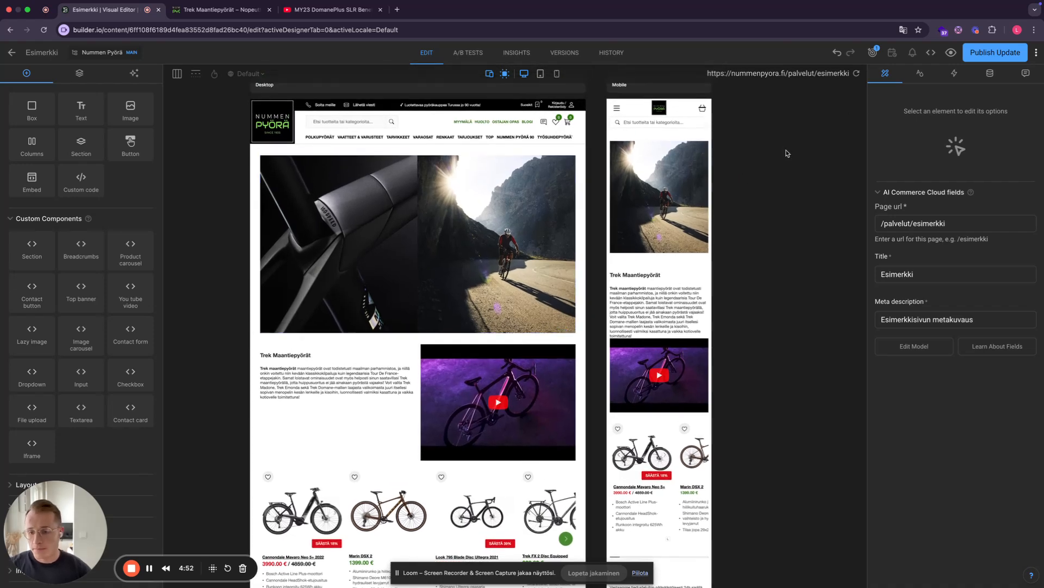
{"action": "left_click", "coordinate": [981, 51]}
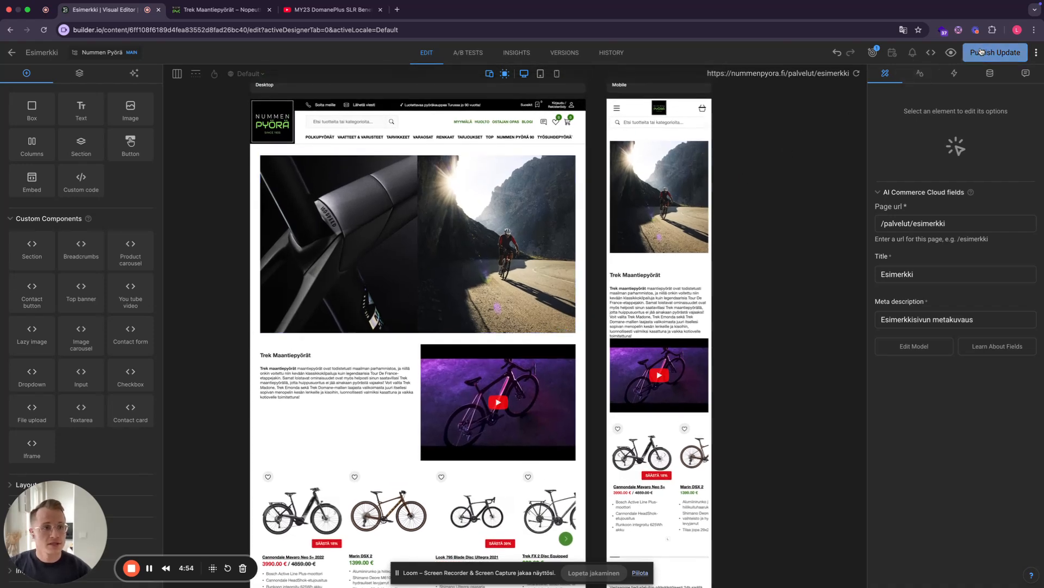
View the current draft in the browser, check its images, video, product carousel and contact form, and return to the visual editor.
{"action": "scroll", "coordinate": [499, 292], "scroll_direction": "down", "scroll_amount": 5}
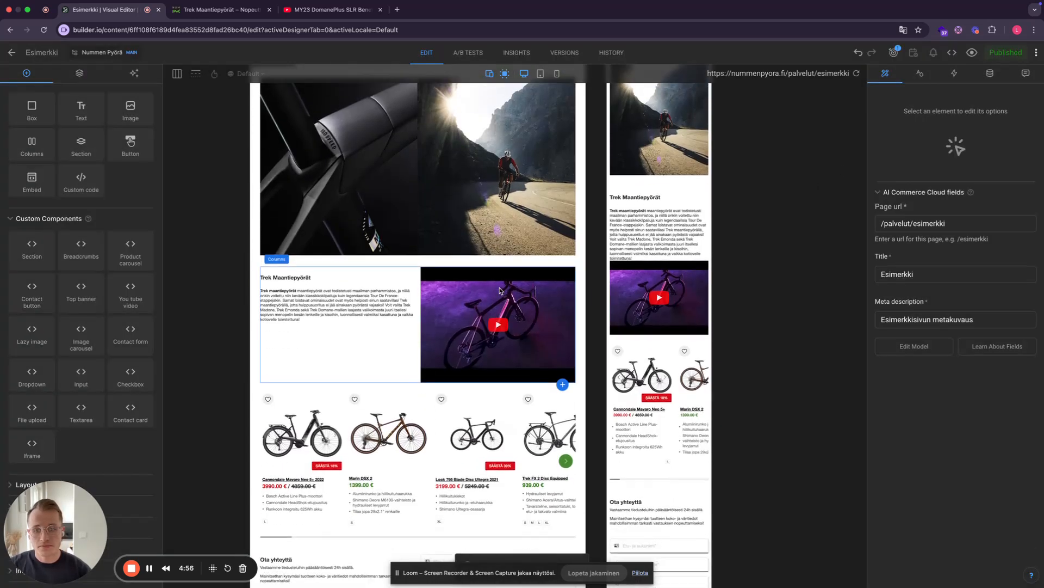
{"action": "scroll", "coordinate": [498, 292], "scroll_direction": "up", "scroll_amount": 1}
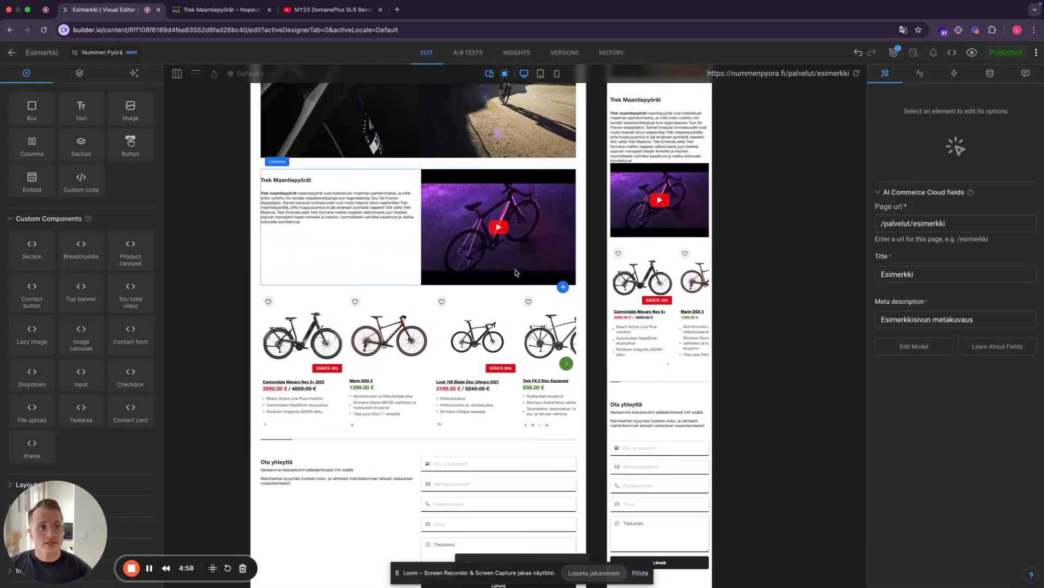
{"action": "left_click", "coordinate": [973, 53]}
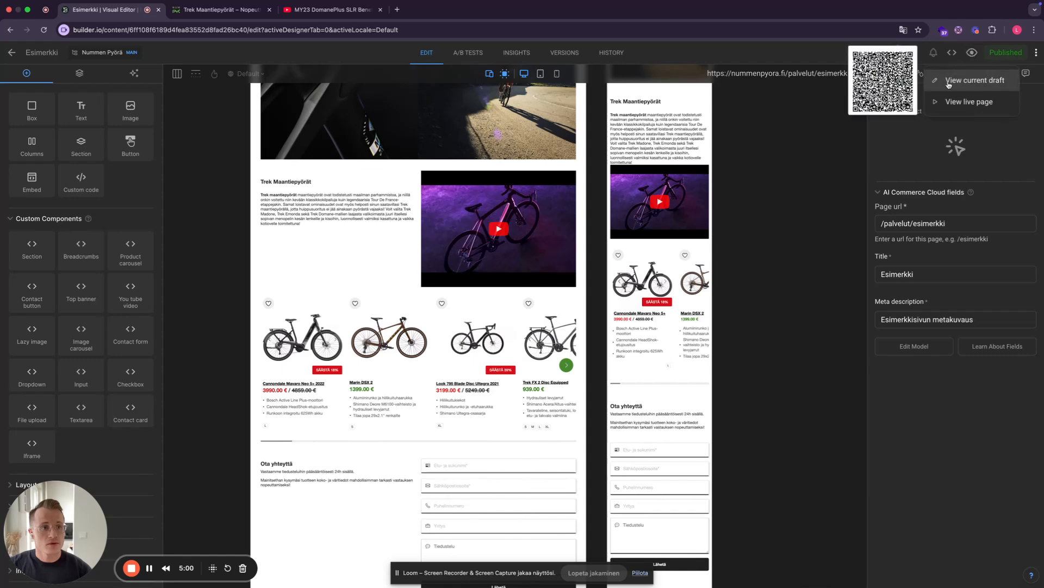
{"action": "left_click", "coordinate": [953, 82]}
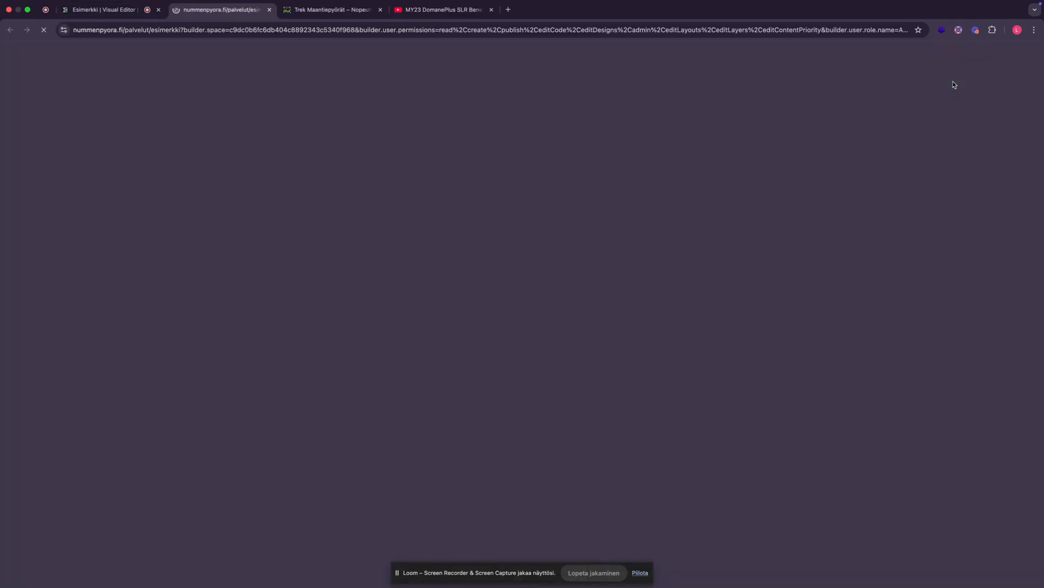
{"action": "scroll", "coordinate": [524, 235], "scroll_direction": "down", "scroll_amount": 8}
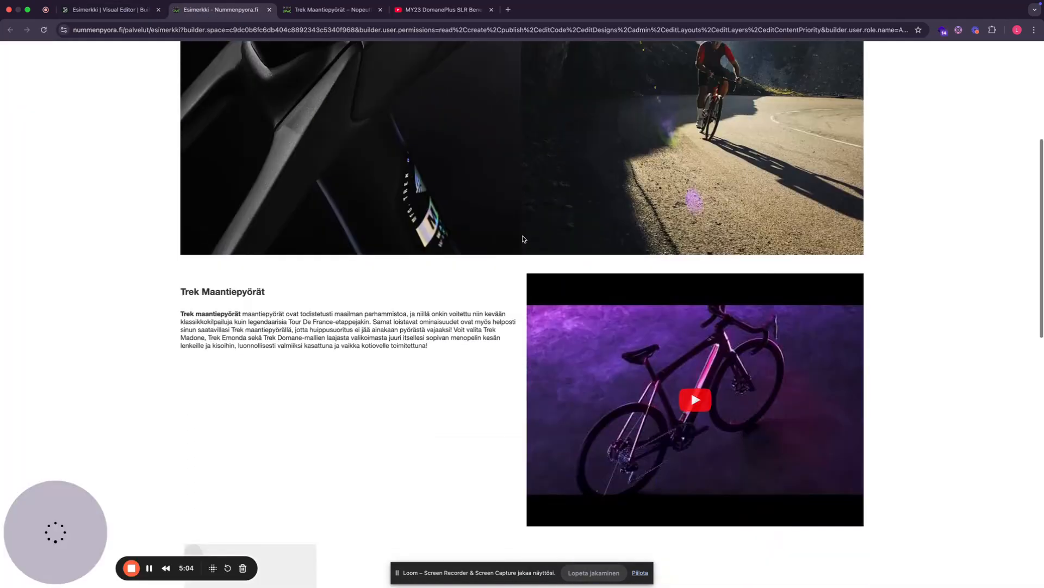
{"action": "scroll", "coordinate": [490, 255], "scroll_direction": "down", "scroll_amount": 4}
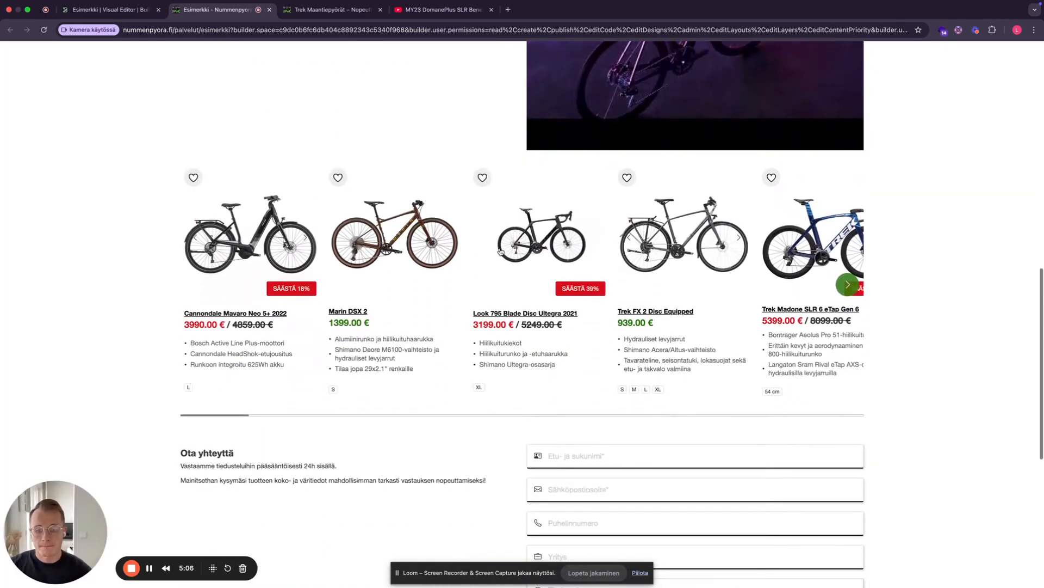
{"action": "scroll", "coordinate": [498, 252], "scroll_direction": "right", "scroll_amount": 4}
{"action": "scroll", "coordinate": [500, 250], "scroll_direction": "left", "scroll_amount": 4}
{"action": "scroll", "coordinate": [479, 150], "scroll_direction": "down", "scroll_amount": 6}
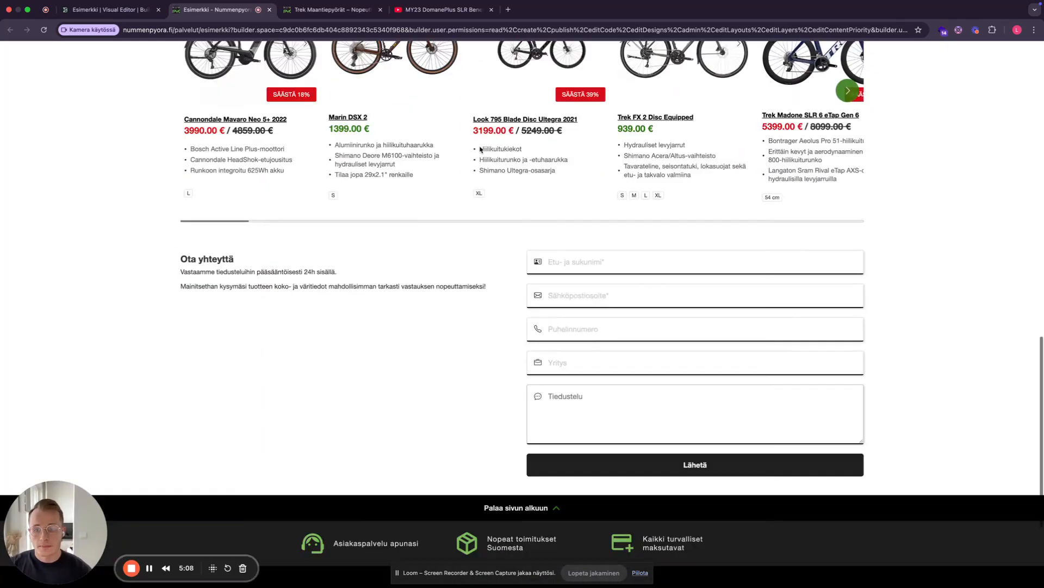
{"action": "scroll", "coordinate": [479, 153], "scroll_direction": "up", "scroll_amount": 9}
{"action": "scroll", "coordinate": [479, 153], "scroll_direction": "up", "scroll_amount": 9}
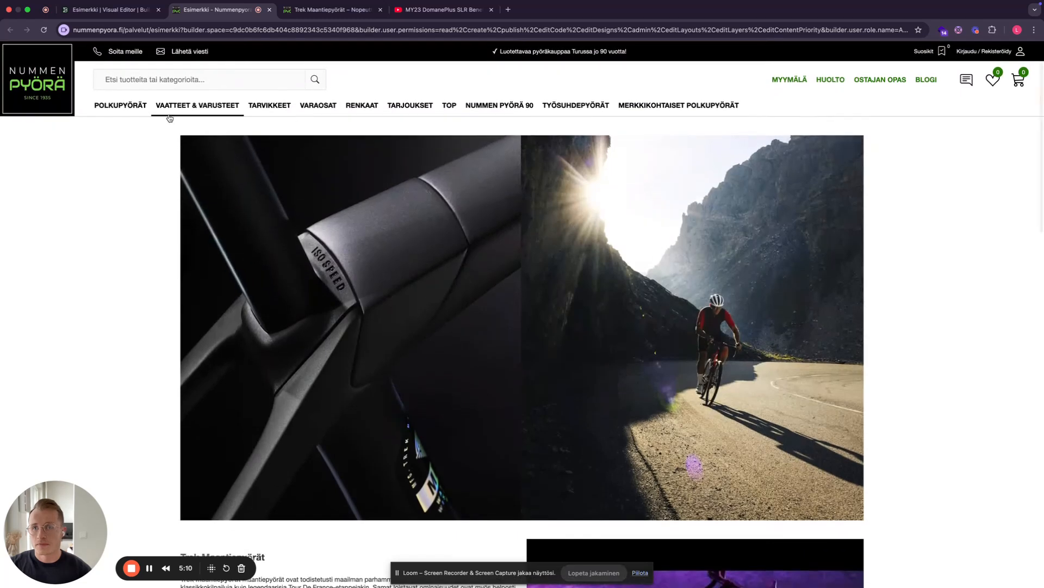
{"action": "left_click", "coordinate": [99, 12]}
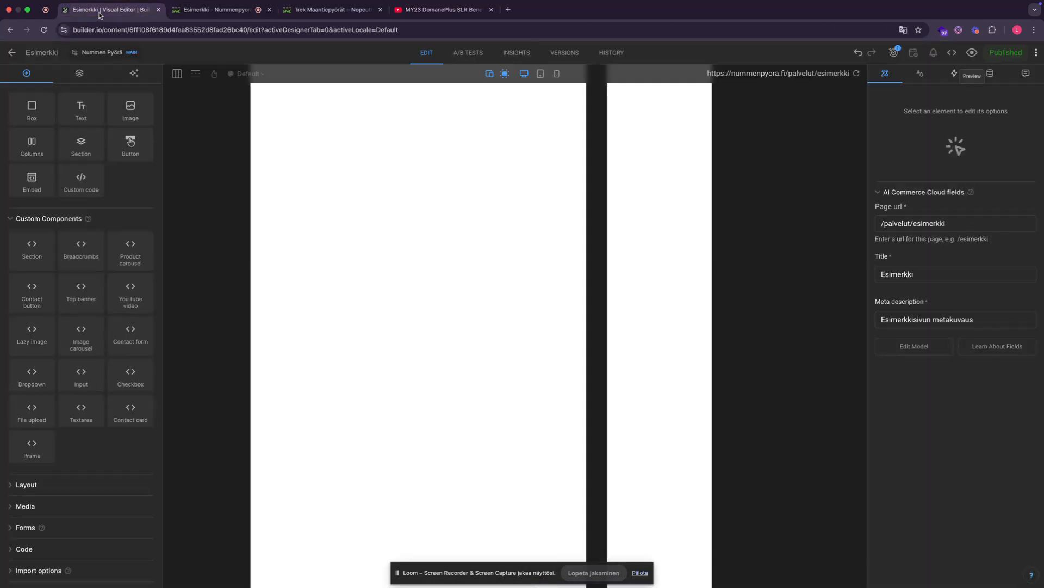